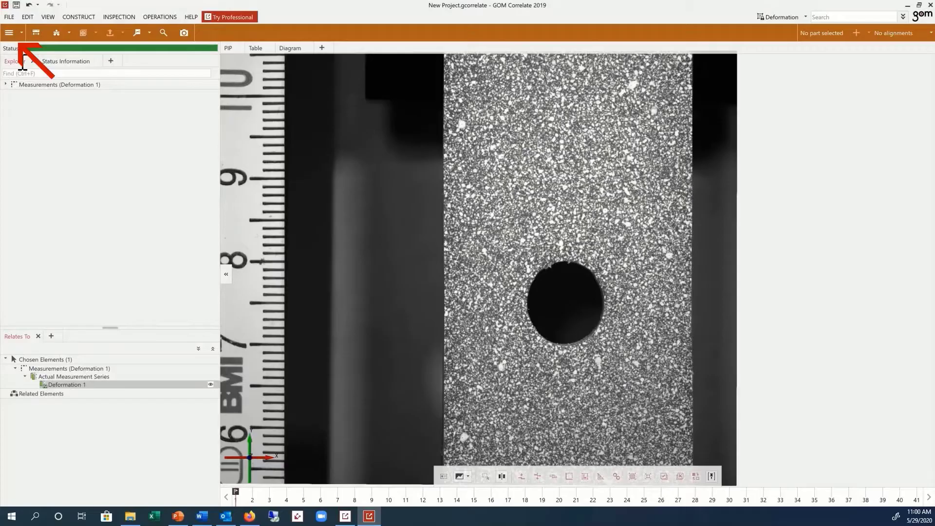
Start Define Scale and pick the specimen's left and right edges as the two scale points.
{"action": "left_click", "coordinate": [20, 35]}
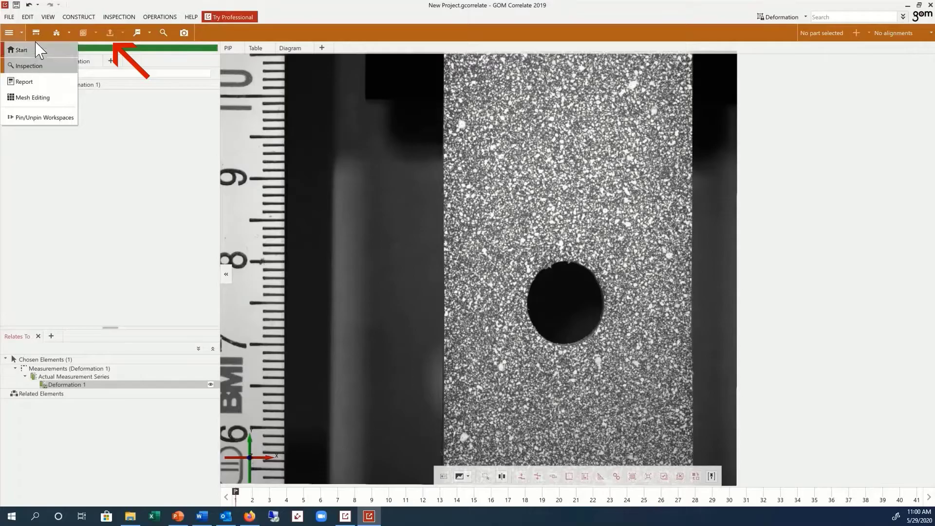
{"action": "left_click", "coordinate": [61, 38]}
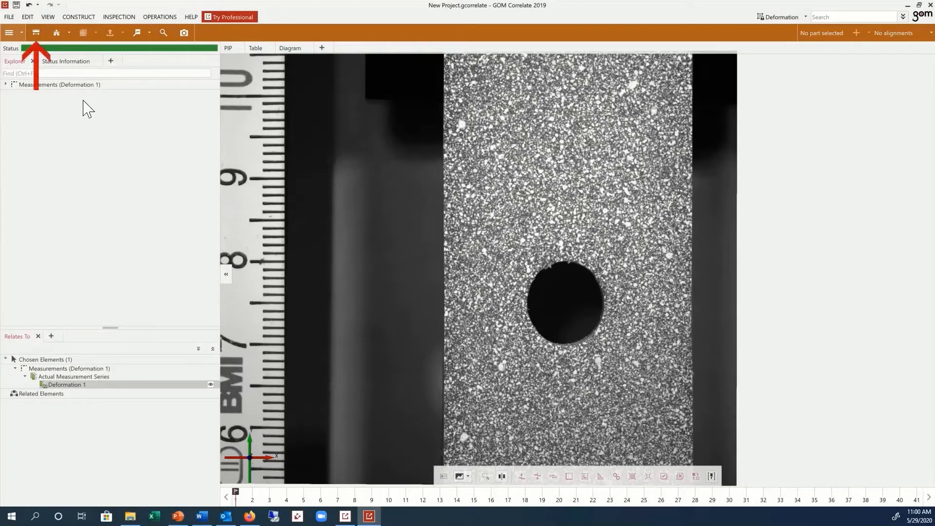
{"action": "left_click", "coordinate": [36, 34]}
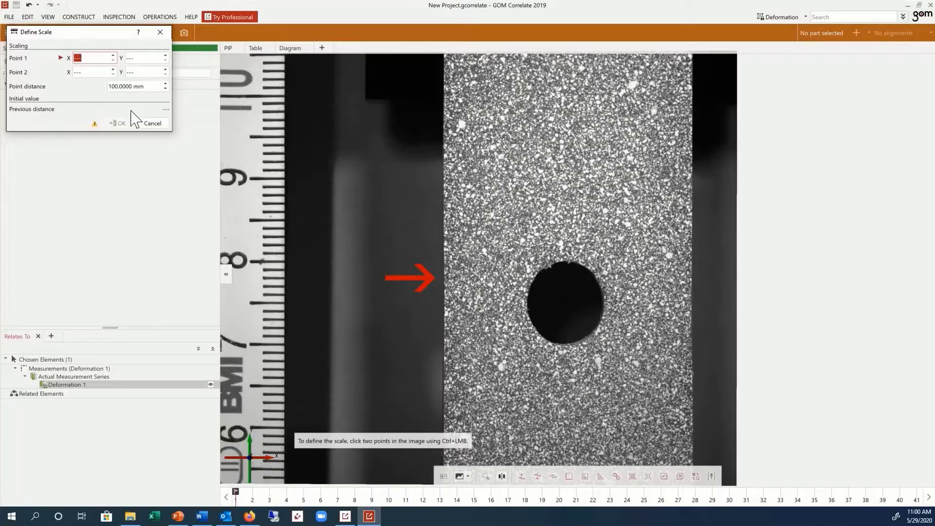
{"action": "scroll", "coordinate": [450, 279], "scroll_direction": "up", "scroll_amount": 4}
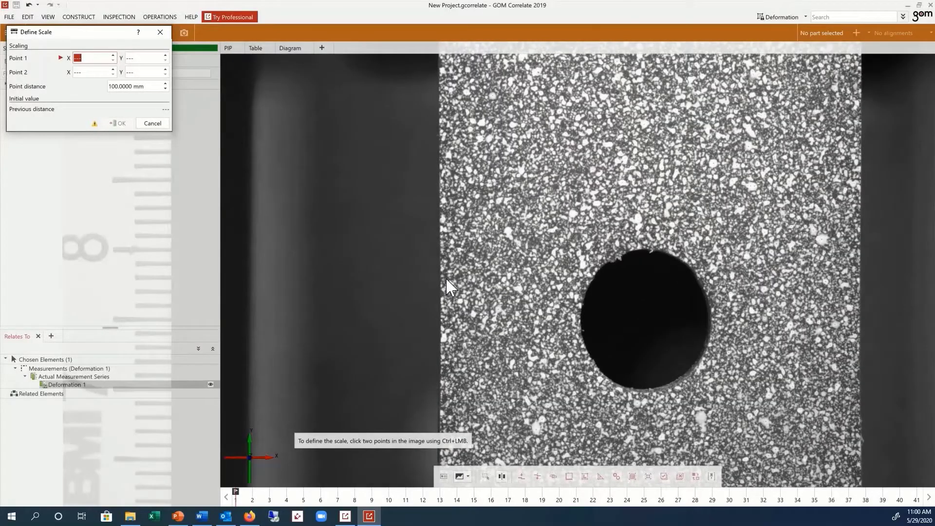
{"action": "left_click", "coordinate": [439, 282], "text": "ctrl"}
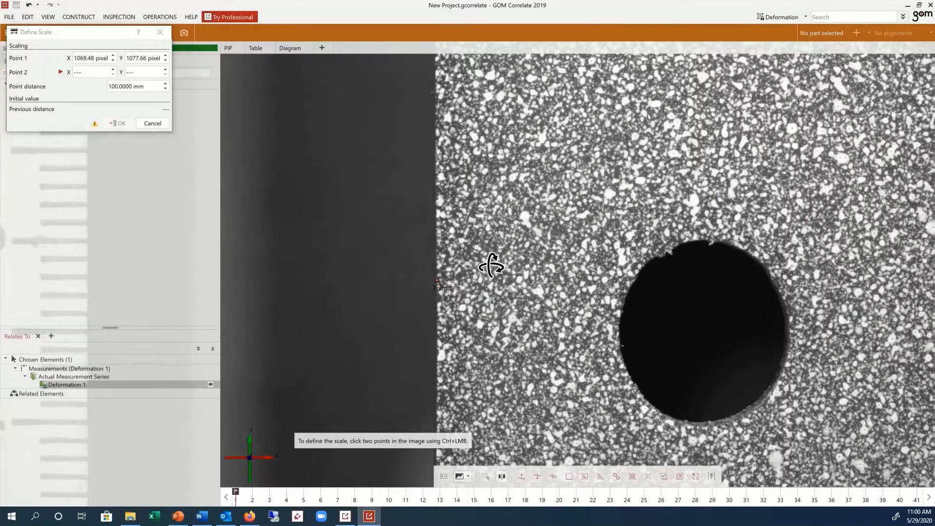
{"action": "right_click_drag", "start_coordinate": [493, 265], "coordinate": [442, 250]}
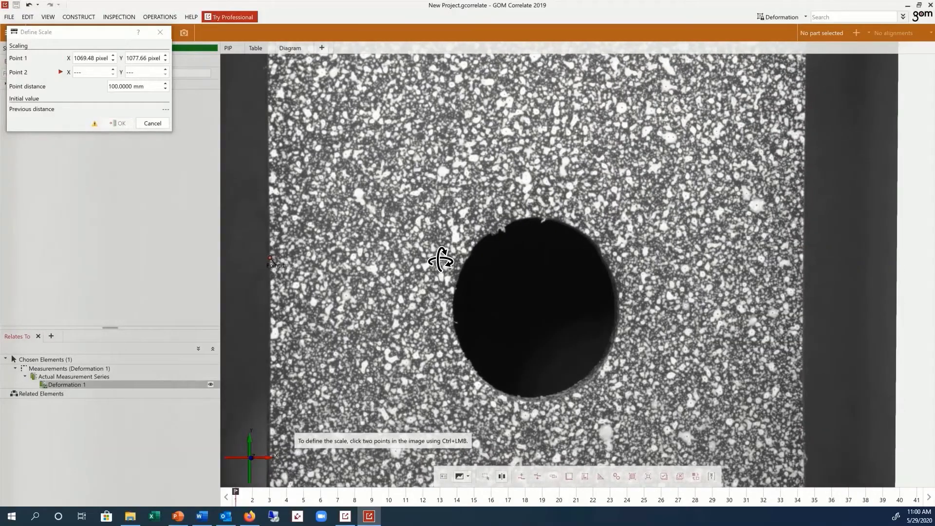
{"action": "left_click", "coordinate": [801, 250], "text": "ctrl"}
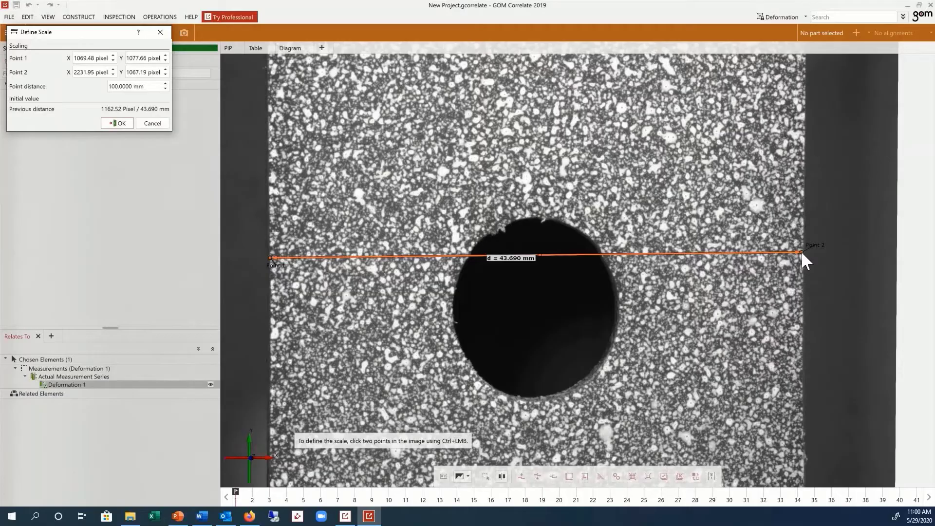
{"action": "scroll", "coordinate": [760, 292], "scroll_direction": "down", "scroll_amount": 2}
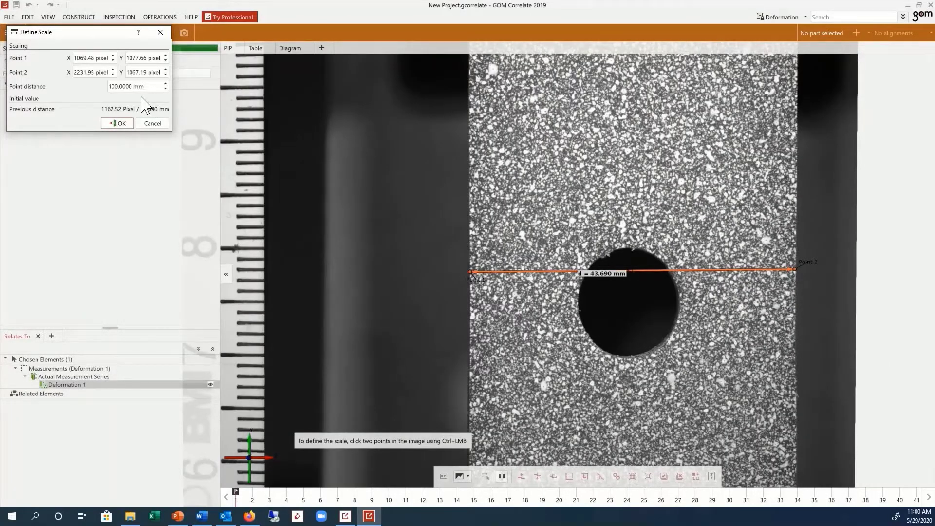
Set the point distance to 30 mm and confirm the scale definition.
{"action": "left_click_drag", "start_coordinate": [146, 87], "coordinate": [107, 88]}
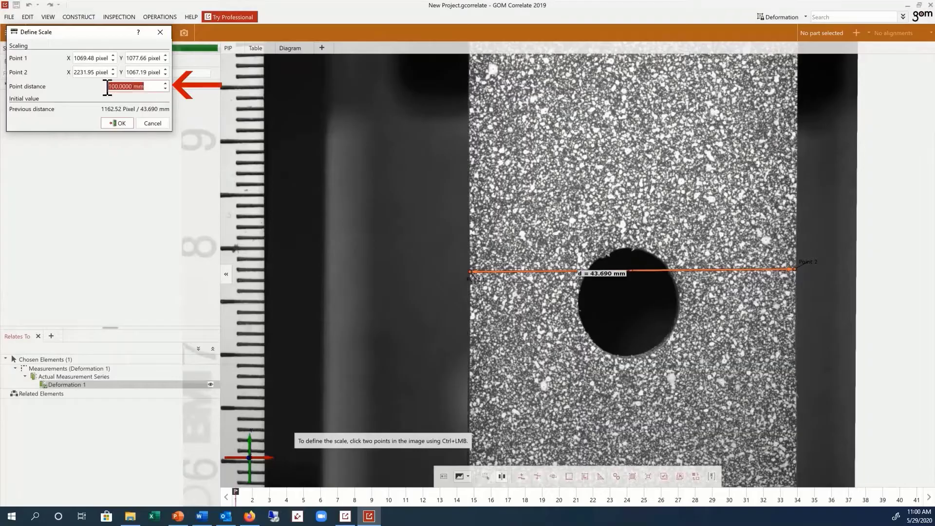
{"action": "type", "text": "30"}
{"action": "left_click", "coordinate": [96, 72]}
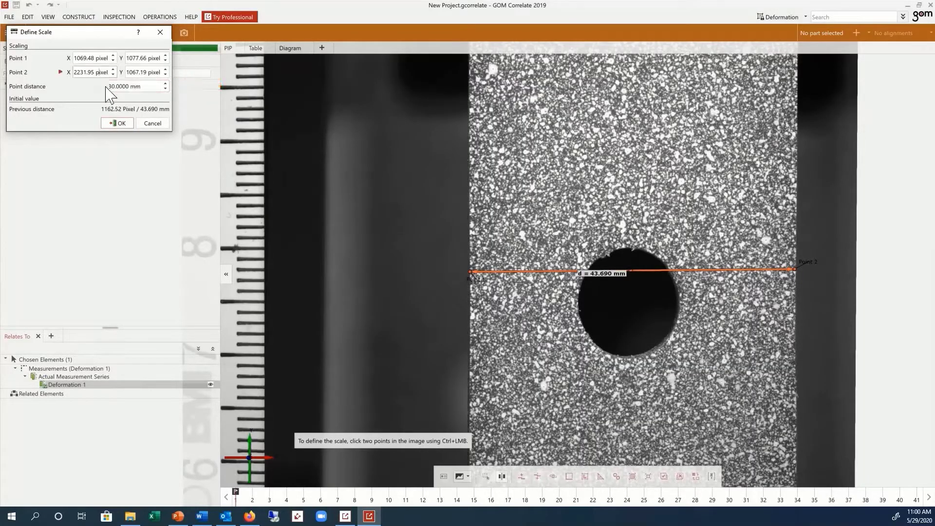
{"action": "left_click", "coordinate": [120, 123]}
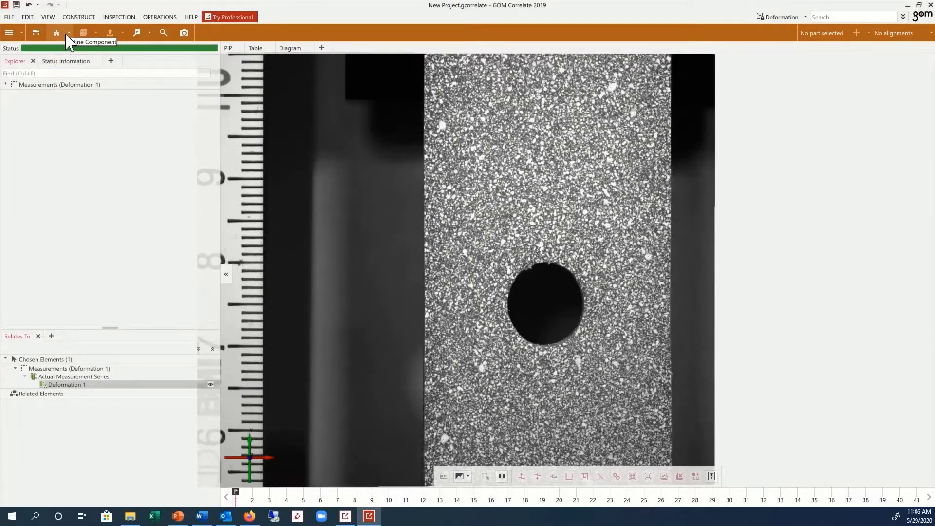
Open Create Surface Component for Wrench 1 with facet size 30 and point distance 20.
{"action": "left_click", "coordinate": [68, 33]}
{"action": "left_click", "coordinate": [66, 44]}
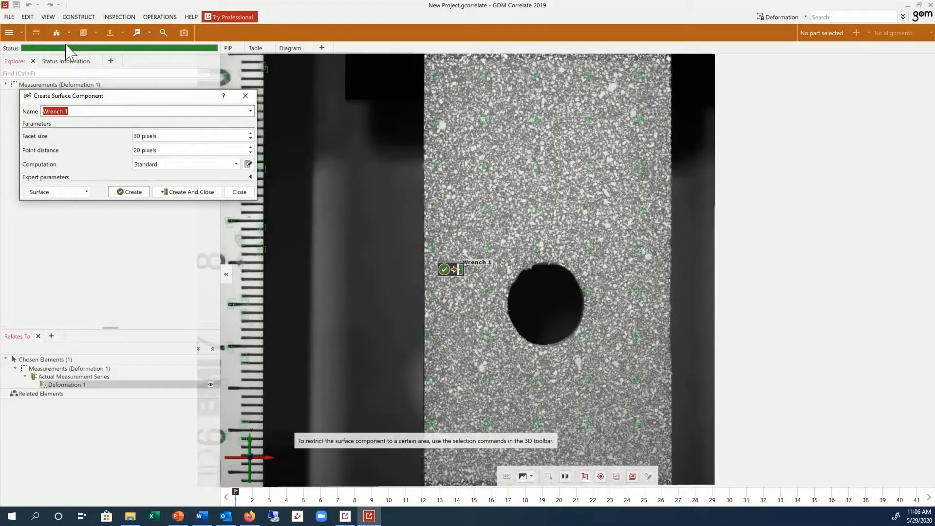
{"action": "scroll", "coordinate": [455, 209], "scroll_direction": "up", "scroll_amount": 5}
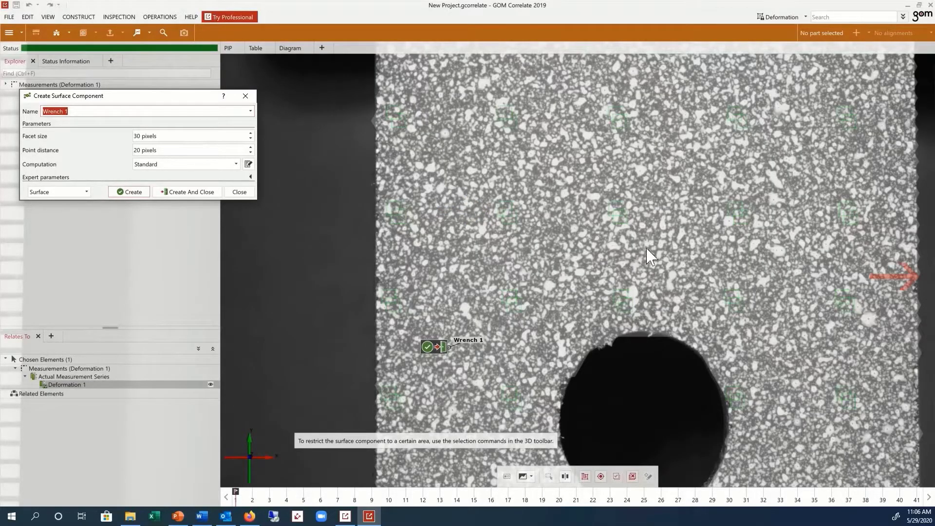
In Wrench 1's Display properties, set the front-side colour to blue.
{"action": "left_click", "coordinate": [929, 275]}
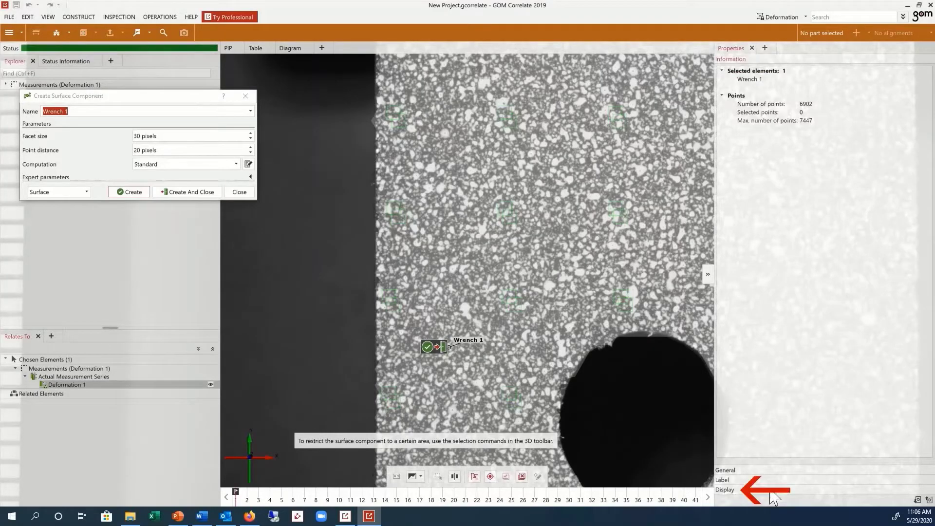
{"action": "left_click", "coordinate": [772, 489]}
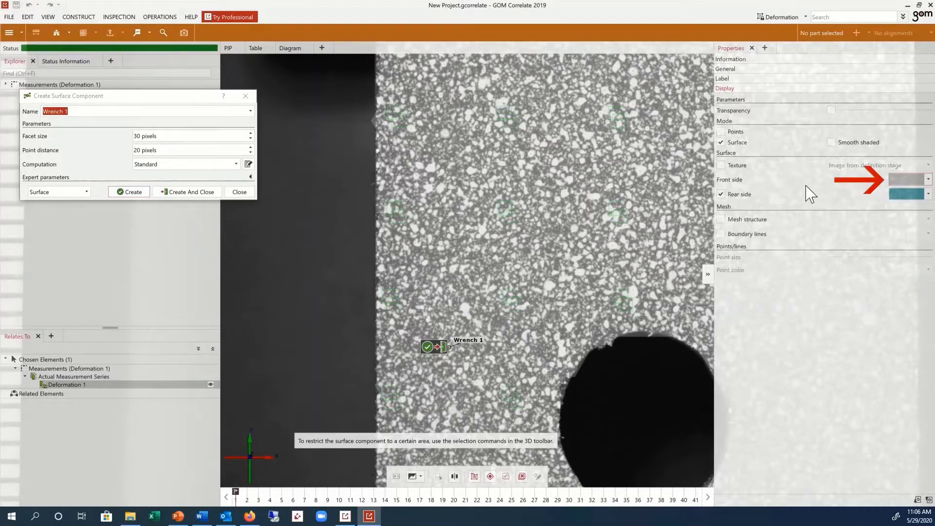
{"action": "left_click", "coordinate": [904, 181]}
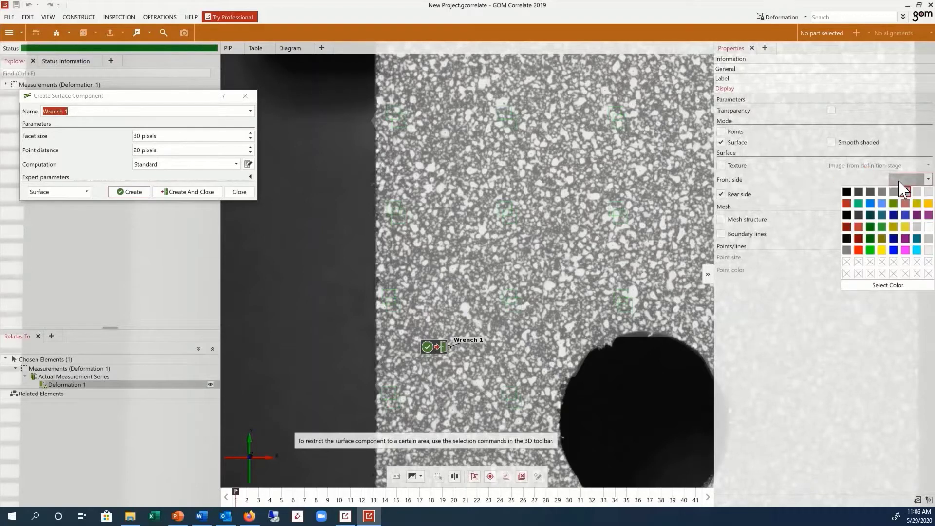
{"action": "left_click", "coordinate": [894, 249]}
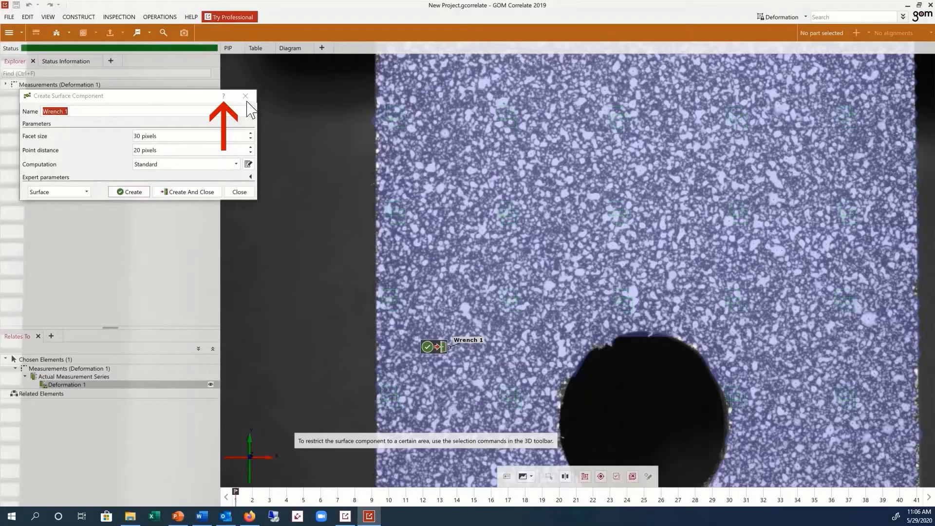
{"action": "left_click", "coordinate": [229, 100]}
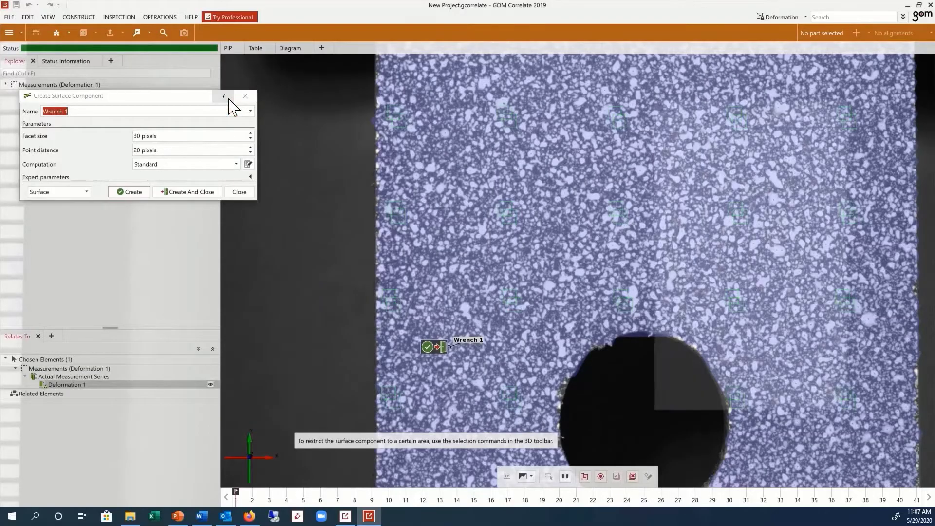
{"action": "scroll", "coordinate": [726, 237], "scroll_direction": "down", "scroll_amount": 5}
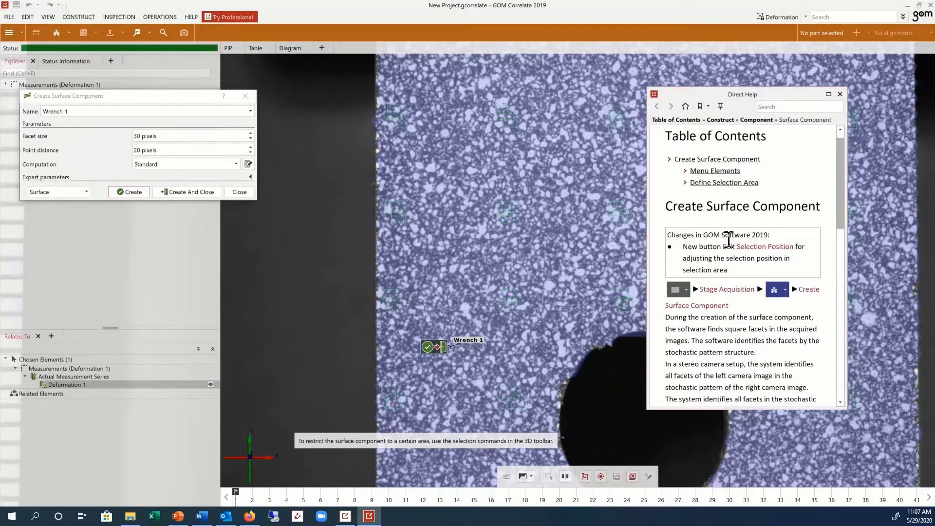
{"action": "scroll", "coordinate": [727, 237], "scroll_direction": "down", "scroll_amount": 12}
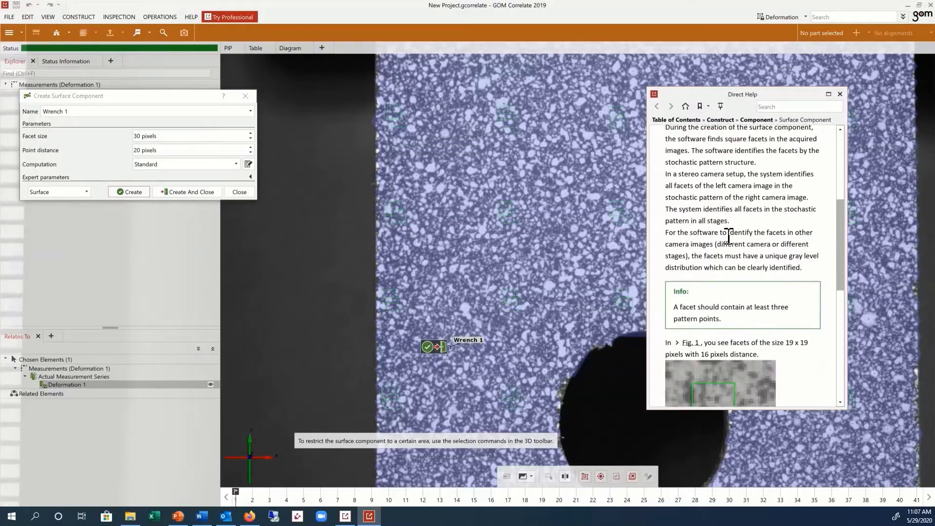
{"action": "scroll", "coordinate": [727, 236], "scroll_direction": "down", "scroll_amount": 2}
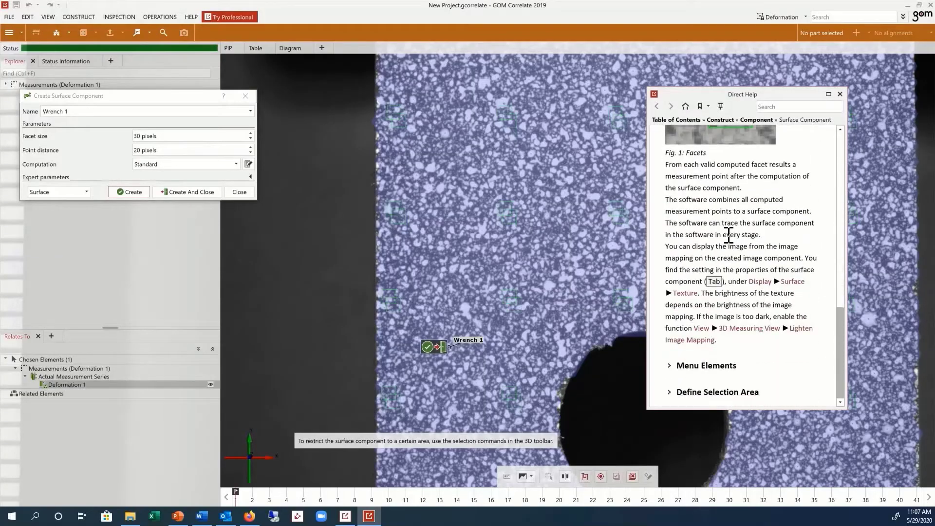
{"action": "left_click", "coordinate": [839, 94]}
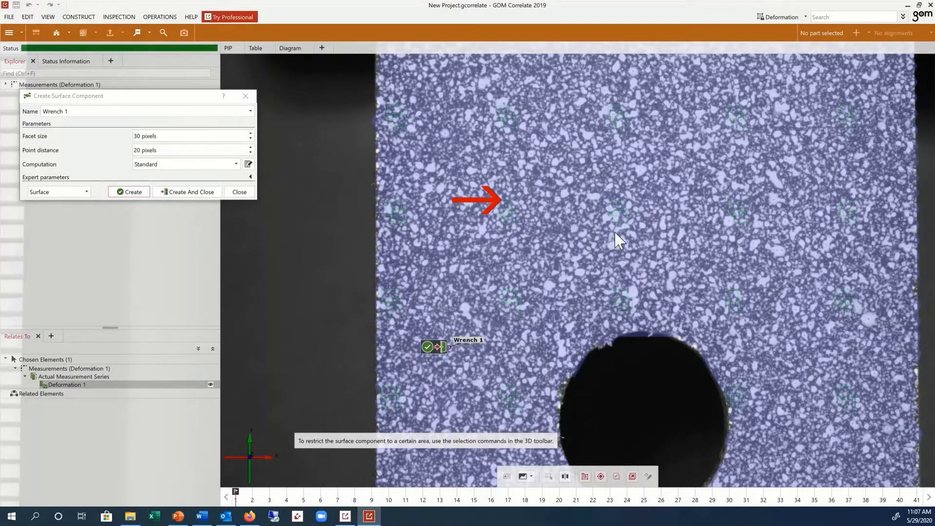
Outline a polygon around the speckled area of the specimen.
{"action": "scroll", "coordinate": [614, 239], "scroll_direction": "down", "scroll_amount": 3}
{"action": "left_click_drag", "start_coordinate": [625, 210], "coordinate": [620, 200]}
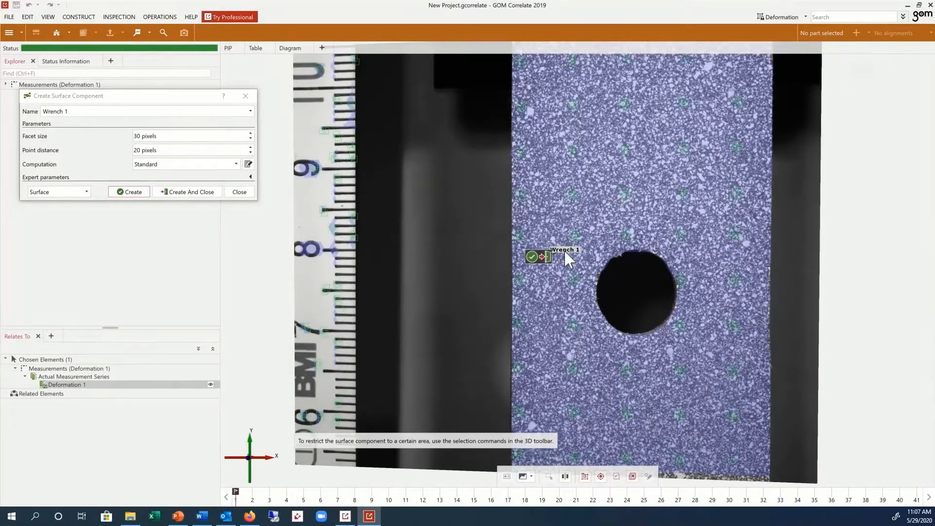
{"action": "scroll", "coordinate": [565, 251], "scroll_direction": "down", "scroll_amount": 2}
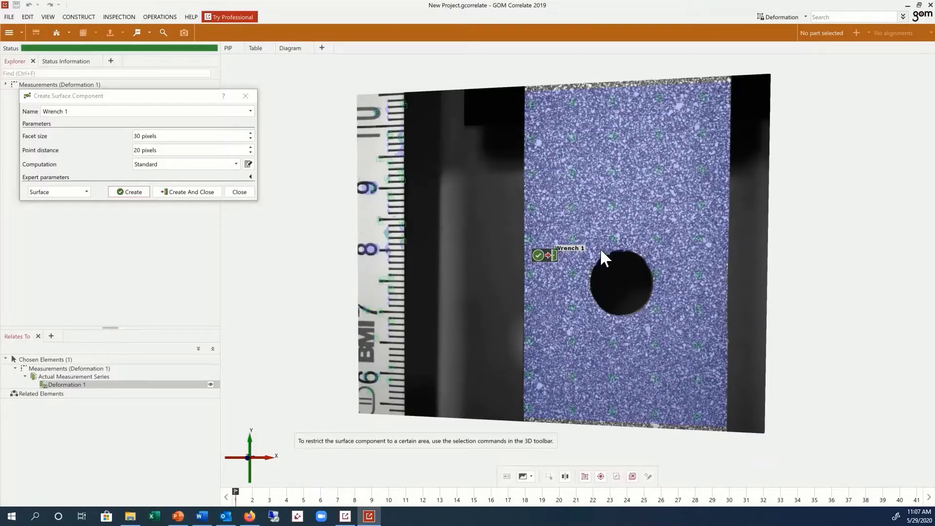
{"action": "scroll", "coordinate": [630, 259], "scroll_direction": "up", "scroll_amount": 3}
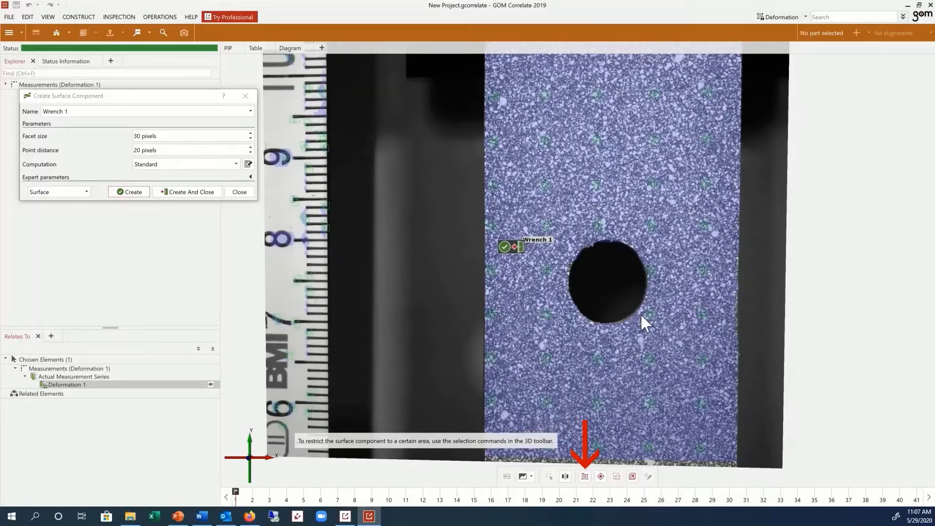
{"action": "left_click", "coordinate": [585, 477]}
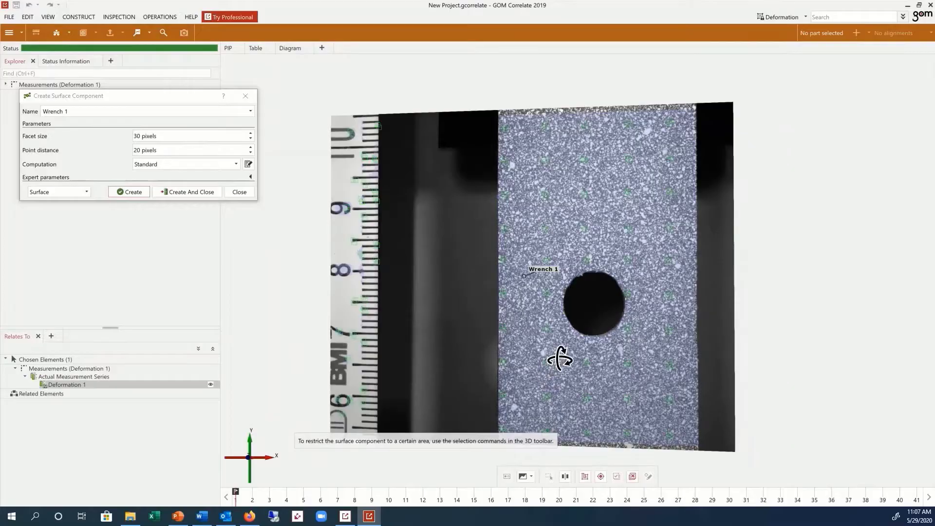
{"action": "scroll", "coordinate": [559, 359], "scroll_direction": "down", "scroll_amount": 3}
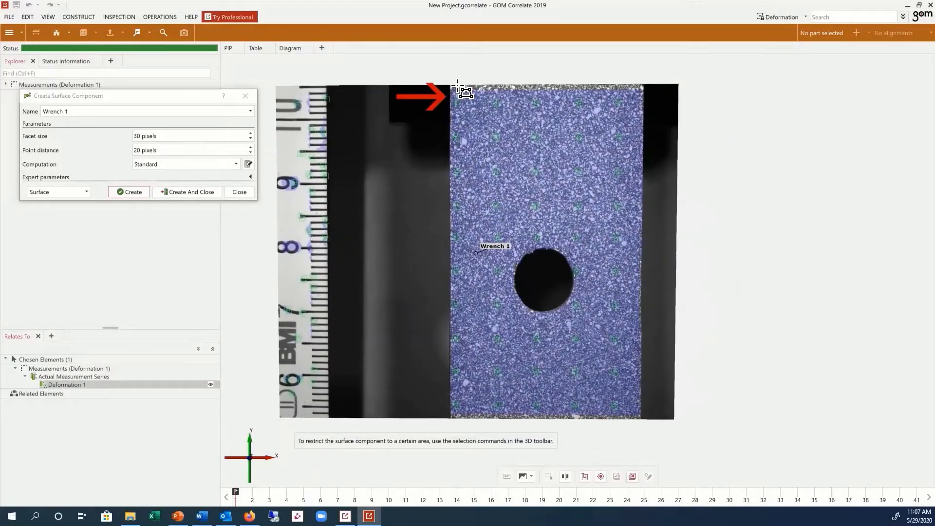
{"action": "scroll", "coordinate": [459, 90], "scroll_direction": "up", "scroll_amount": 3}
{"action": "scroll", "coordinate": [840, 117], "scroll_direction": "down", "scroll_amount": 3}
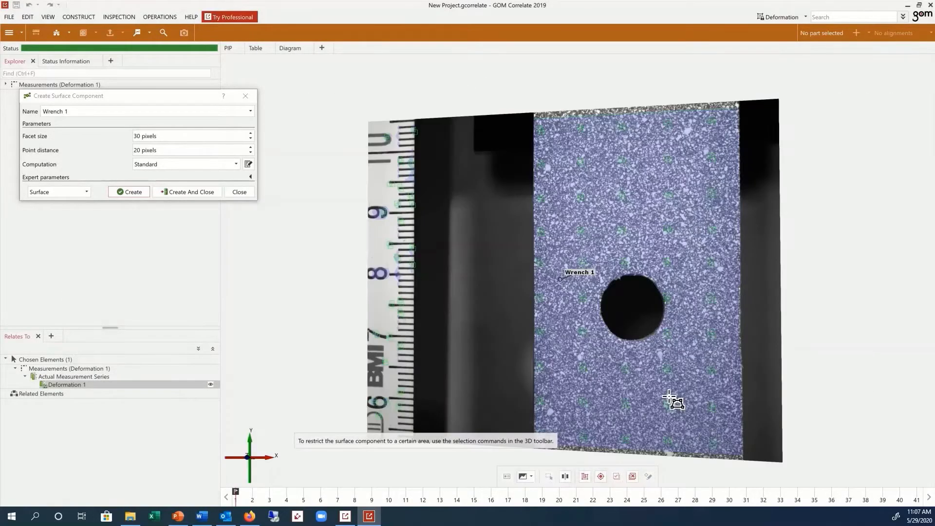
{"action": "left_click_drag", "start_coordinate": [596, 422], "coordinate": [487, 294]}
{"action": "scroll", "coordinate": [486, 295], "scroll_direction": "up", "scroll_amount": 3}
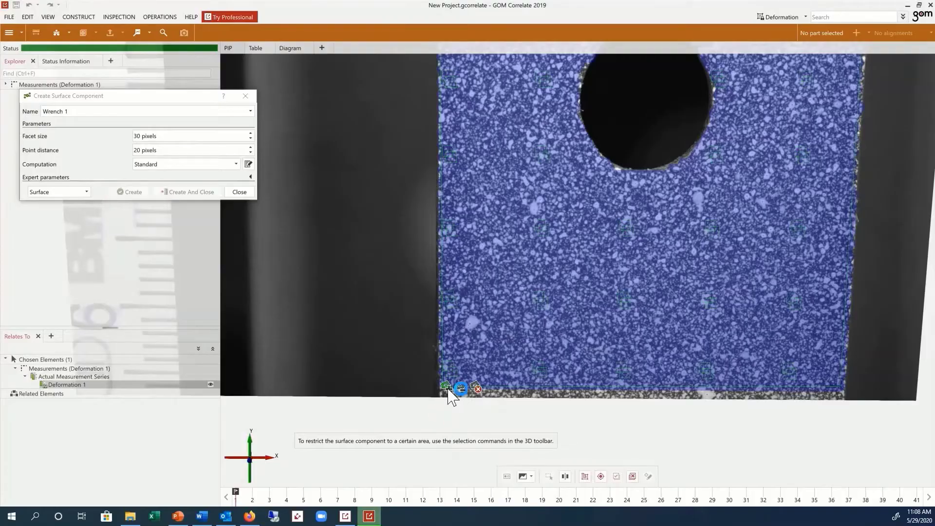
Apply the polygon selection so the surface preview covers only the speckled area.
{"action": "left_click", "coordinate": [447, 390]}
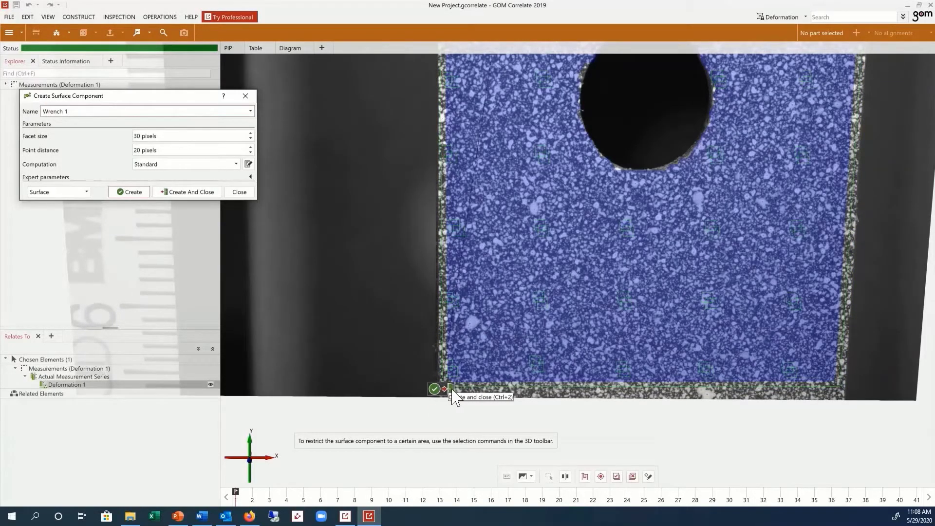
{"action": "scroll", "coordinate": [543, 384], "scroll_direction": "down", "scroll_amount": 3}
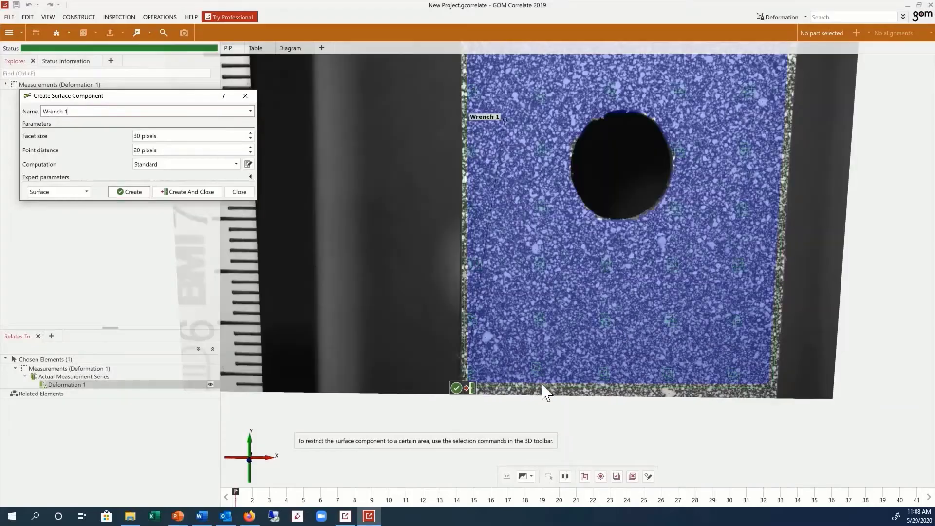
{"action": "mouse_move", "coordinate": [562, 320]}
{"action": "left_mouse_down"}
{"action": "mouse_move", "coordinate": [586, 284]}
{"action": "mouse_move", "coordinate": [548, 368]}
{"action": "mouse_move", "coordinate": [545, 329]}
{"action": "left_mouse_up"}
{"action": "scroll", "coordinate": [539, 332], "scroll_direction": "down", "scroll_amount": 1}
{"action": "scroll", "coordinate": [539, 328], "scroll_direction": "down", "scroll_amount": 2}
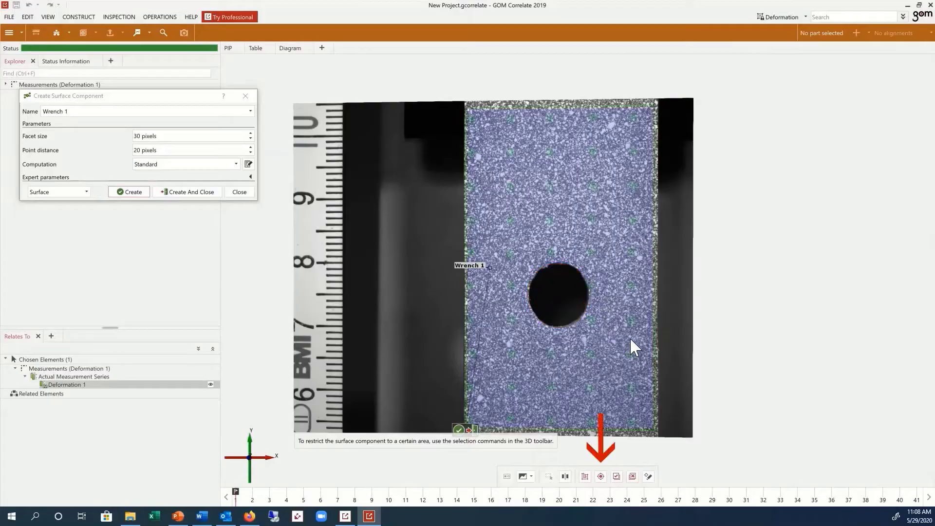
Cut a circle around the hole out of the Wrench 1 surface preview.
{"action": "left_click", "coordinate": [600, 476]}
{"action": "scroll", "coordinate": [596, 335], "scroll_direction": "up", "scroll_amount": 3}
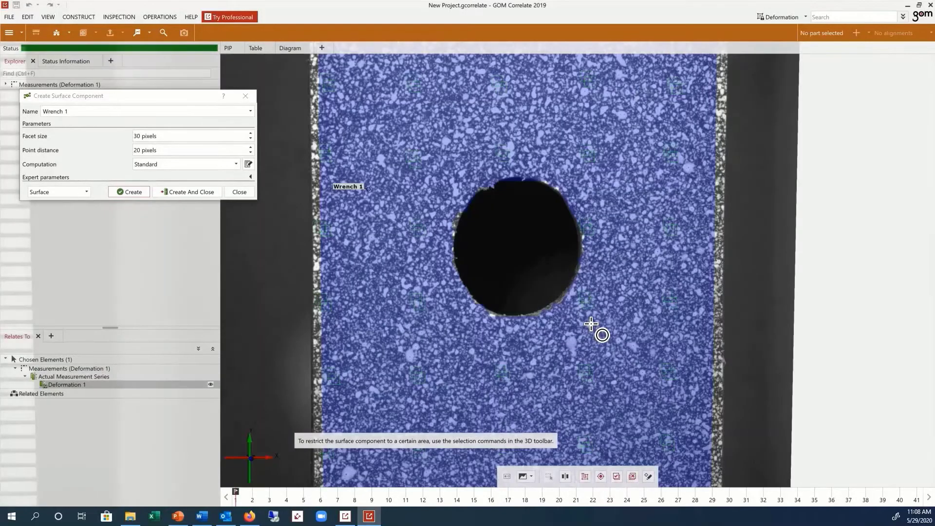
{"action": "scroll", "coordinate": [590, 324], "scroll_direction": "up", "scroll_amount": 1}
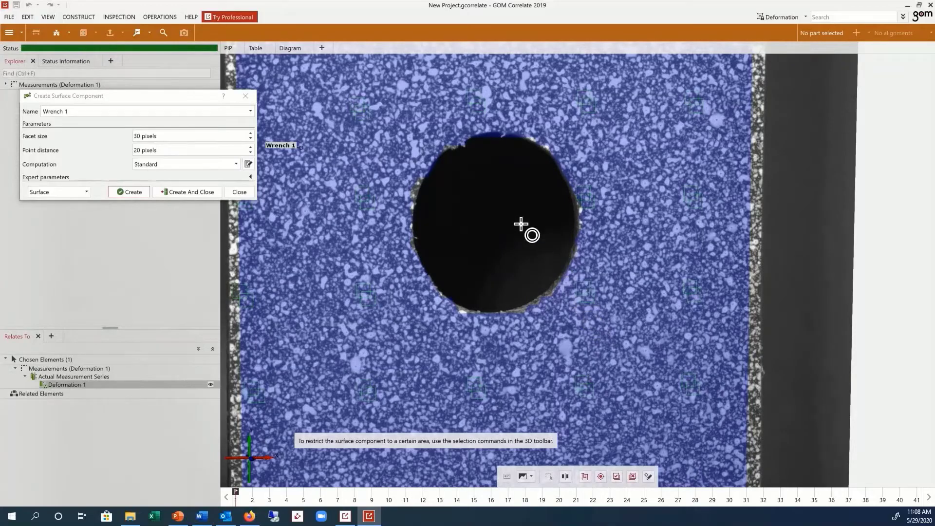
{"action": "mouse_move", "coordinate": [488, 130]}
{"action": "left_mouse_down"}
{"action": "mouse_move", "coordinate": [503, 200]}
{"action": "mouse_move", "coordinate": [504, 318]}
{"action": "left_mouse_up"}
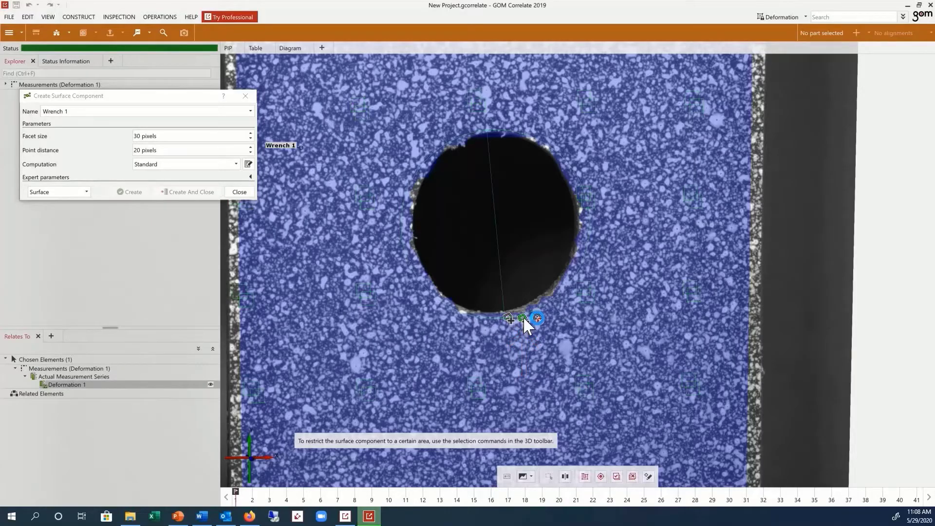
{"action": "left_click", "coordinate": [522, 317]}
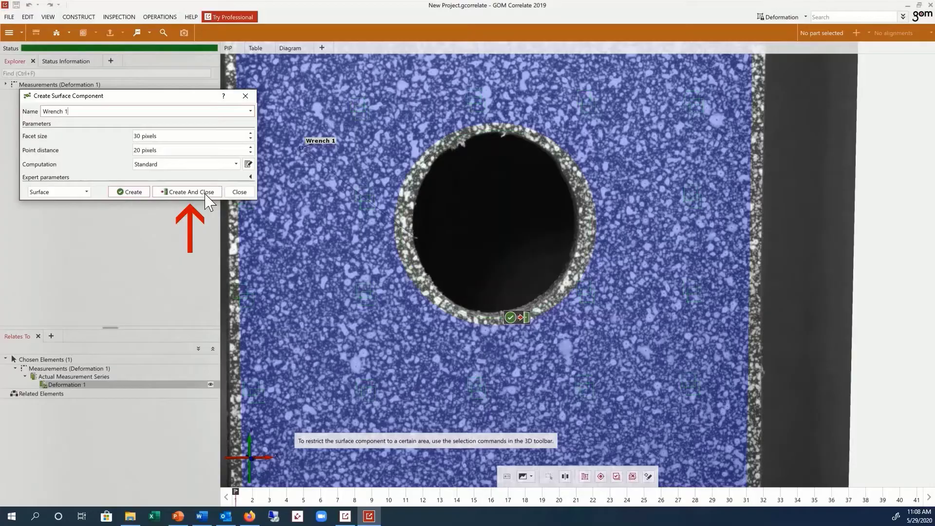
Rename the component 'Surface component 1' and create it with Create And Close.
{"action": "left_click_drag", "start_coordinate": [107, 112], "coordinate": [26, 112]}
{"action": "type", "text": "Sura"}
{"action": "key", "text": "BackSpace"}
{"action": "type", "text": "face component"}
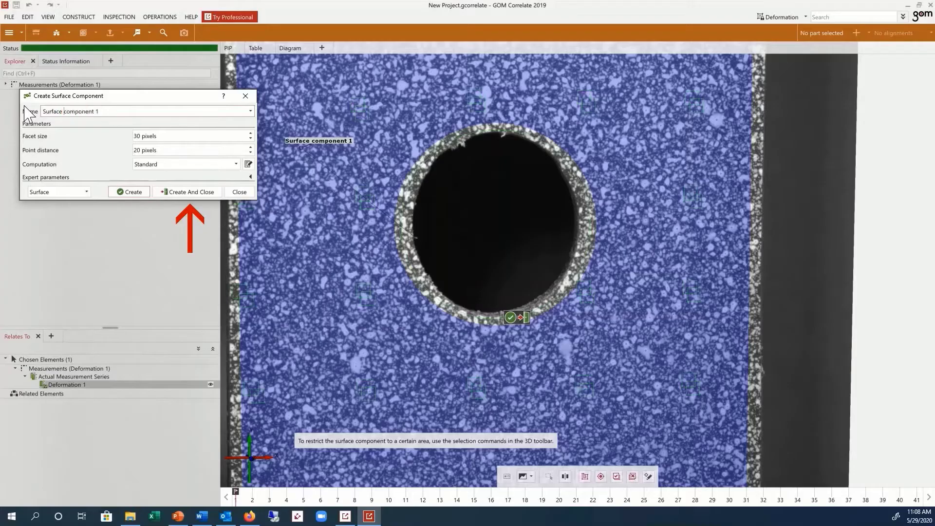
{"action": "left_click", "coordinate": [179, 192]}
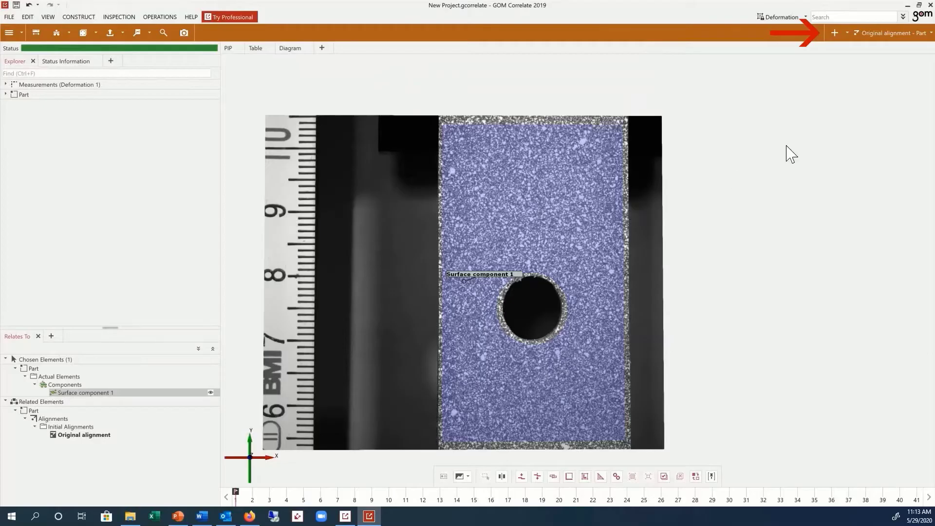
Start a 3-2-1 alignment and pick three plane points, two line points and a Y point.
{"action": "left_click", "coordinate": [835, 33]}
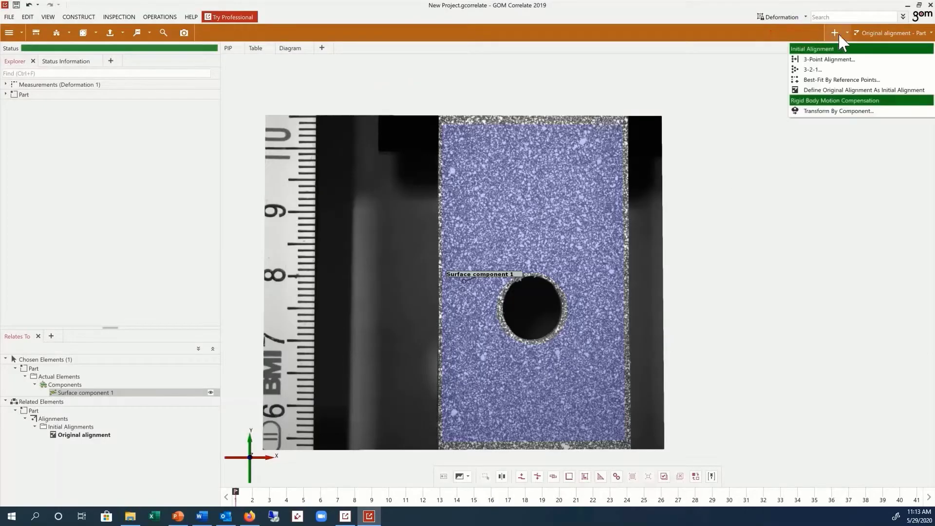
{"action": "left_click", "coordinate": [833, 70]}
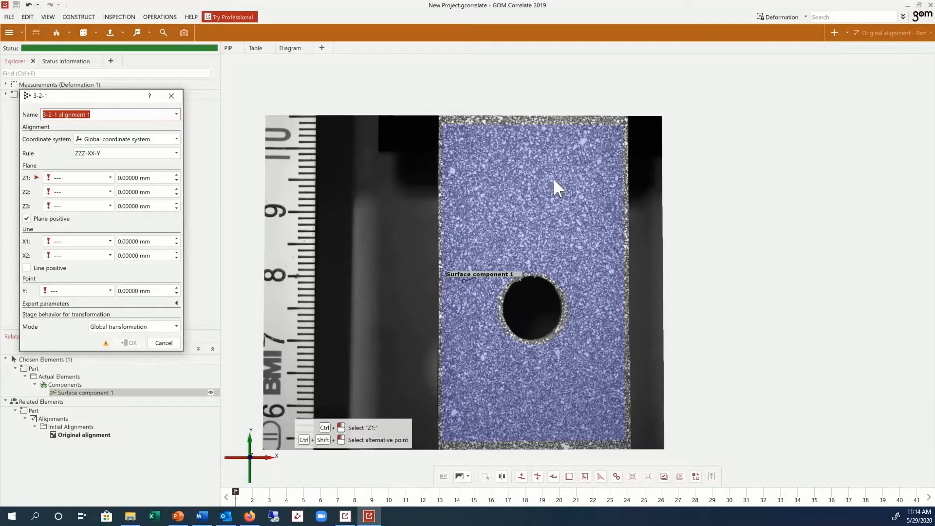
{"action": "left_click", "coordinate": [542, 156]}
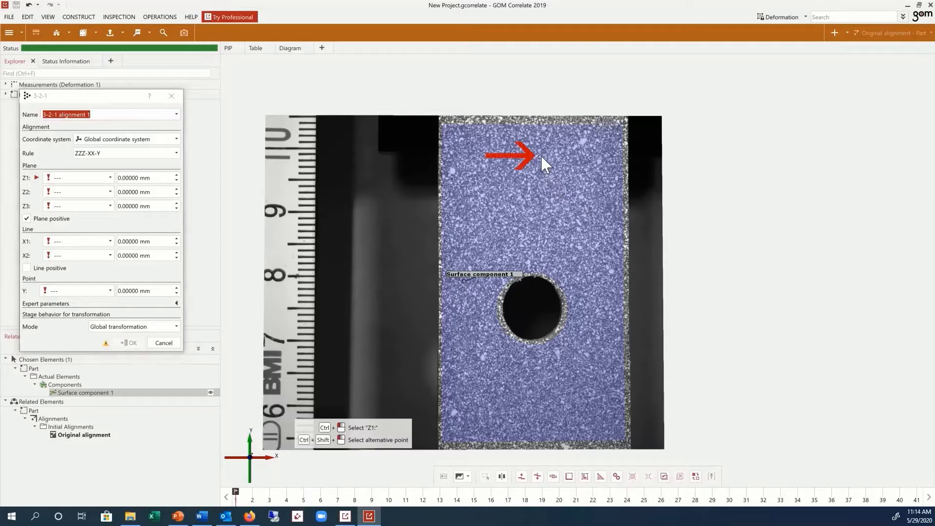
{"action": "left_click", "coordinate": [457, 297]}
{"action": "left_click", "coordinate": [535, 400]}
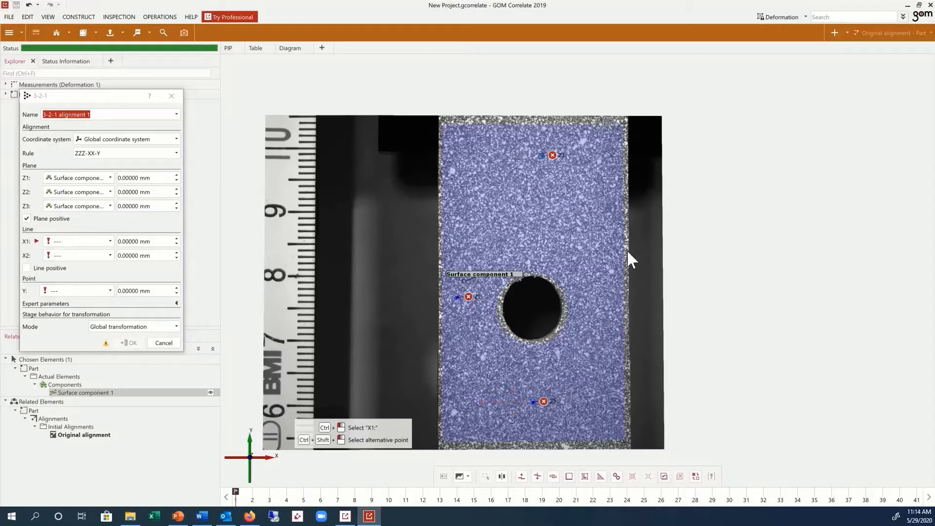
{"action": "left_click", "coordinate": [644, 194]}
{"action": "left_click", "coordinate": [641, 370]}
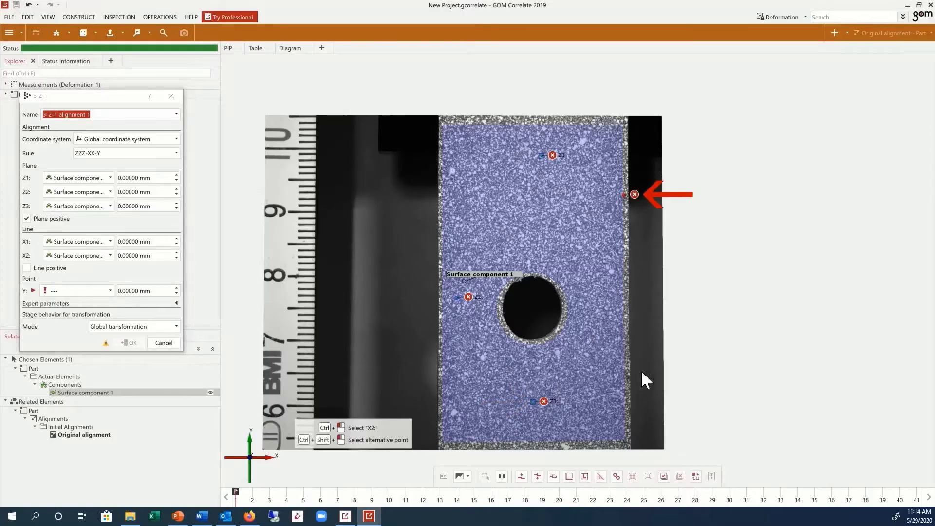
{"action": "left_click", "coordinate": [638, 290]}
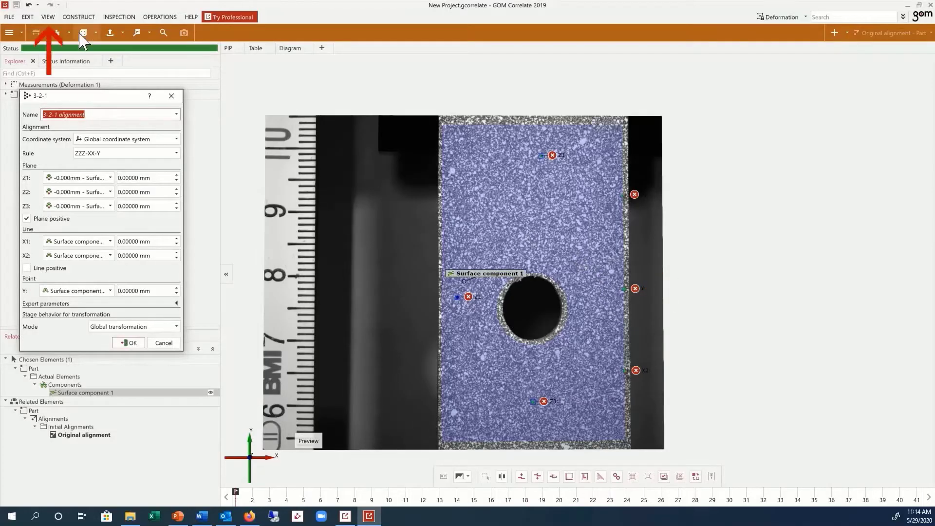
Show the Coordinate System In Origin and confirm the 3-2-1 alignment.
{"action": "left_click", "coordinate": [48, 17]}
{"action": "mouse_move", "coordinate": [84, 97]}
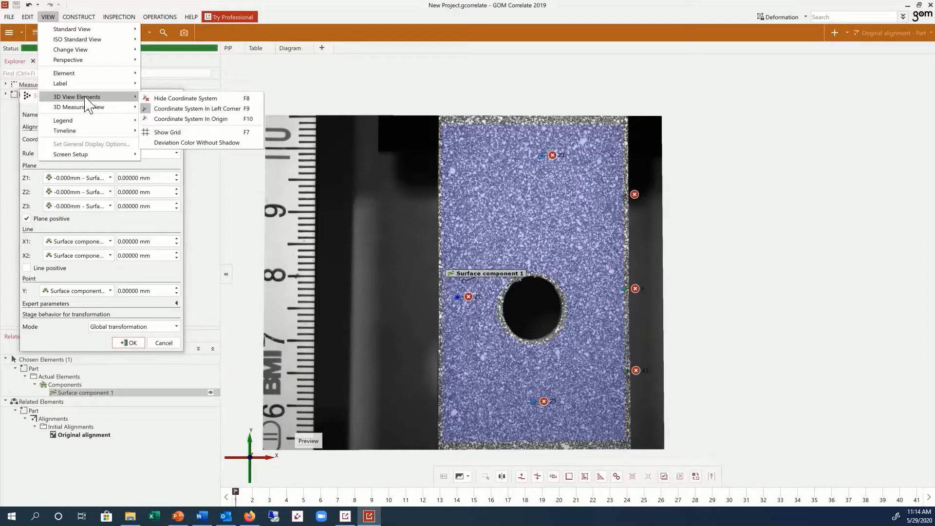
{"action": "left_click", "coordinate": [214, 119]}
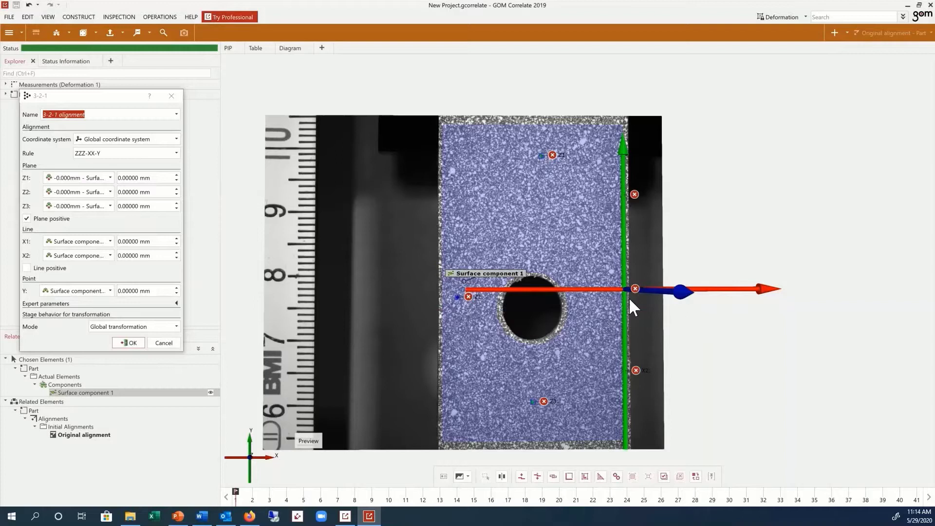
{"action": "left_click", "coordinate": [128, 343]}
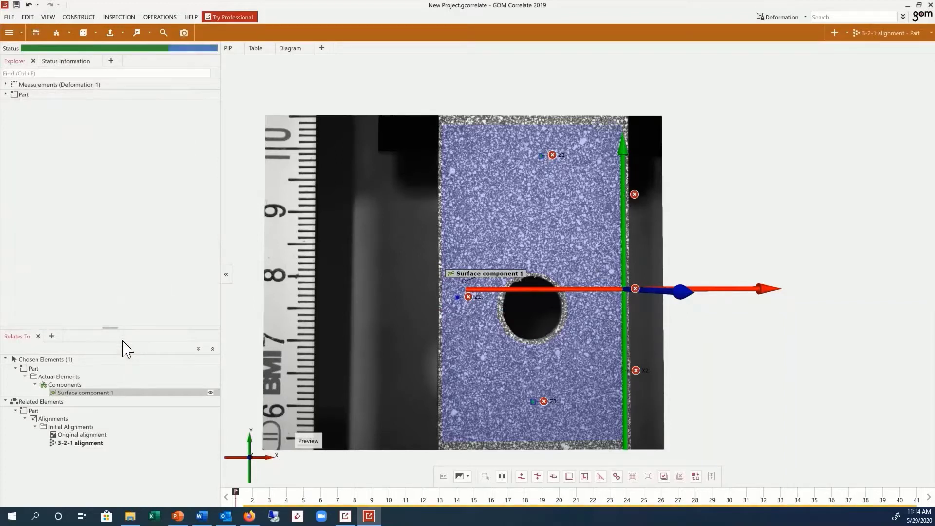
Select the 3-2-1 alignment under Part > Alignments > Initial Alignments.
{"action": "left_click", "coordinate": [5, 95]}
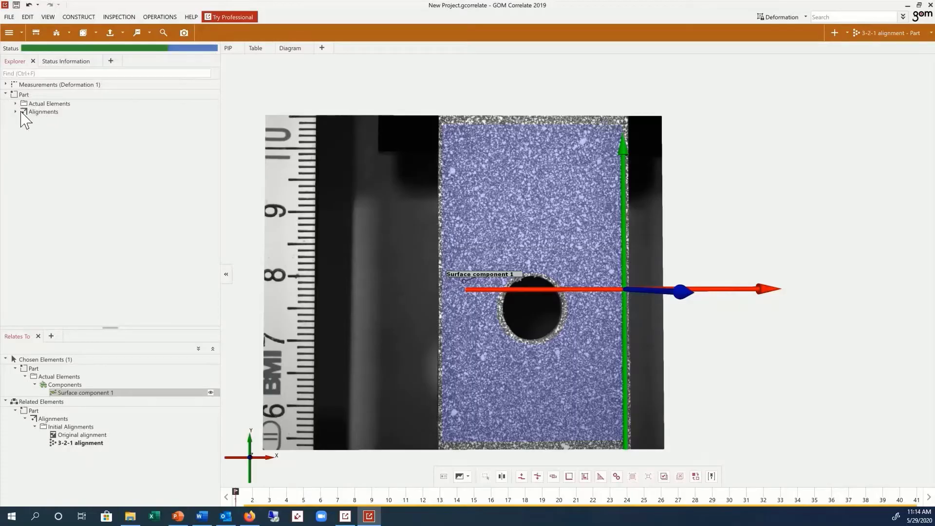
{"action": "left_click", "coordinate": [15, 112]}
{"action": "left_click", "coordinate": [25, 119]}
{"action": "left_click", "coordinate": [78, 128]}
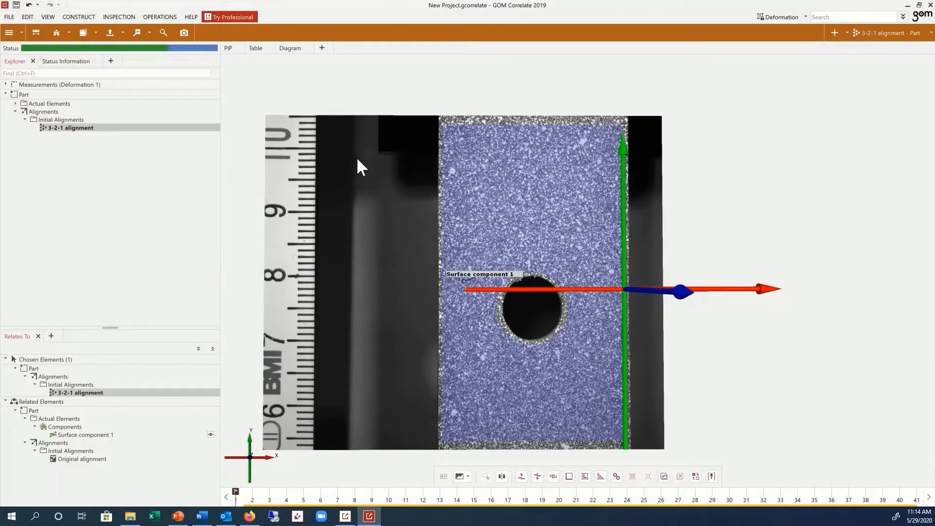
Switch the active alignment to Original, then back to 3-2-1.
{"action": "left_click", "coordinate": [881, 34]}
{"action": "left_click", "coordinate": [881, 45]}
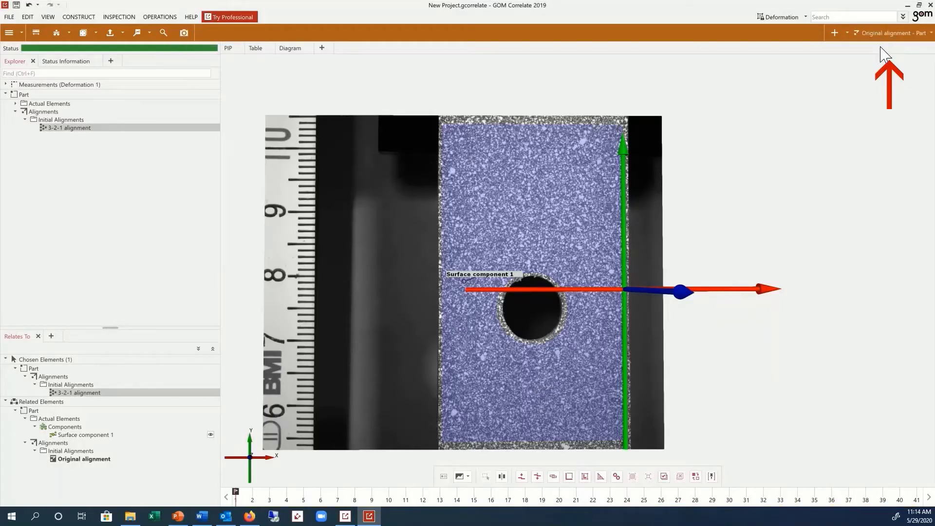
{"action": "left_click", "coordinate": [885, 33]}
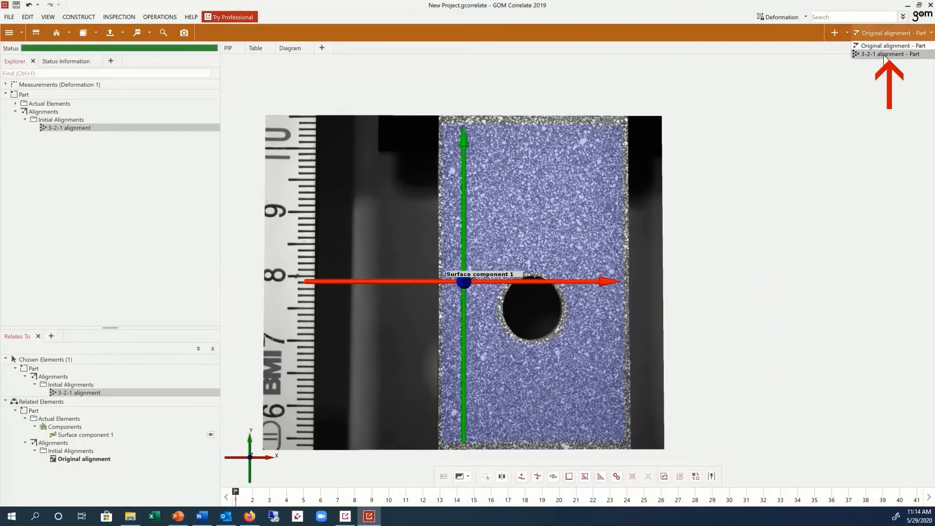
{"action": "left_click", "coordinate": [884, 54]}
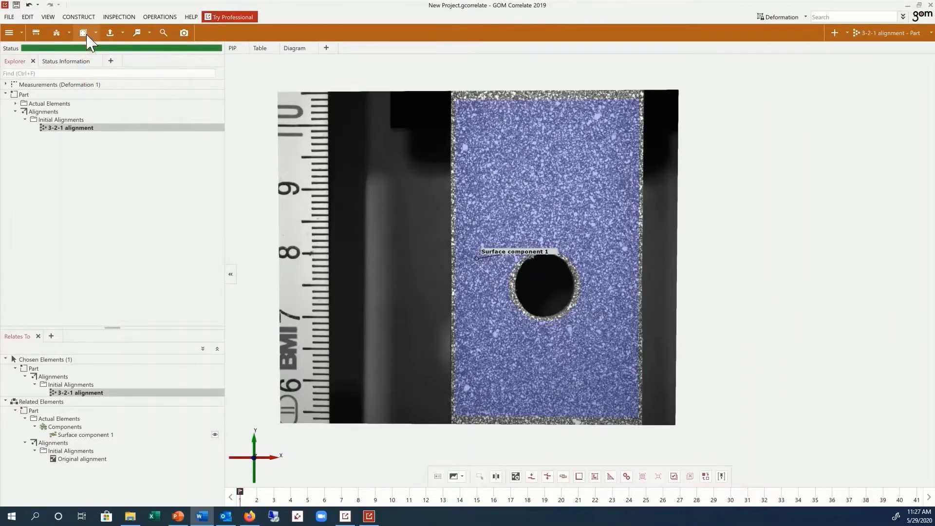
Start a Check Epsilon (Y) using Technical strain against a fixed value.
{"action": "left_click", "coordinate": [87, 34]}
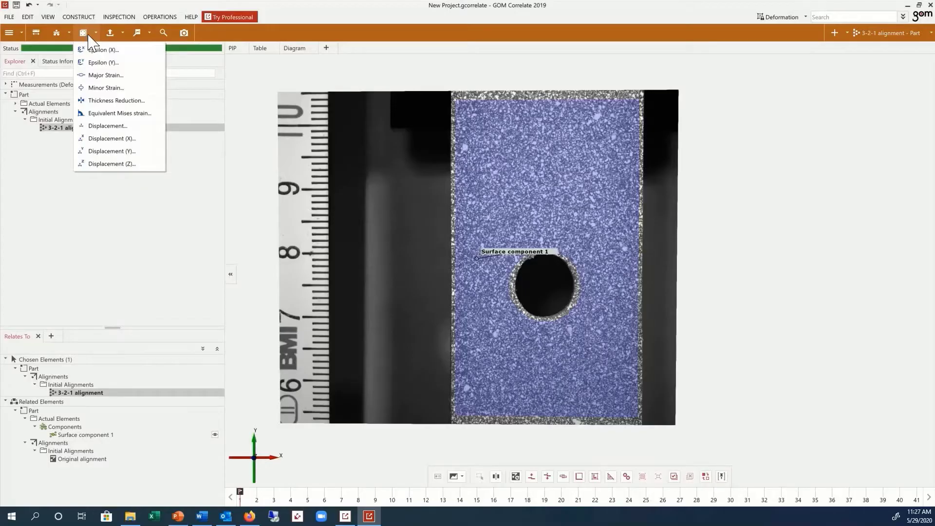
{"action": "left_click", "coordinate": [102, 63]}
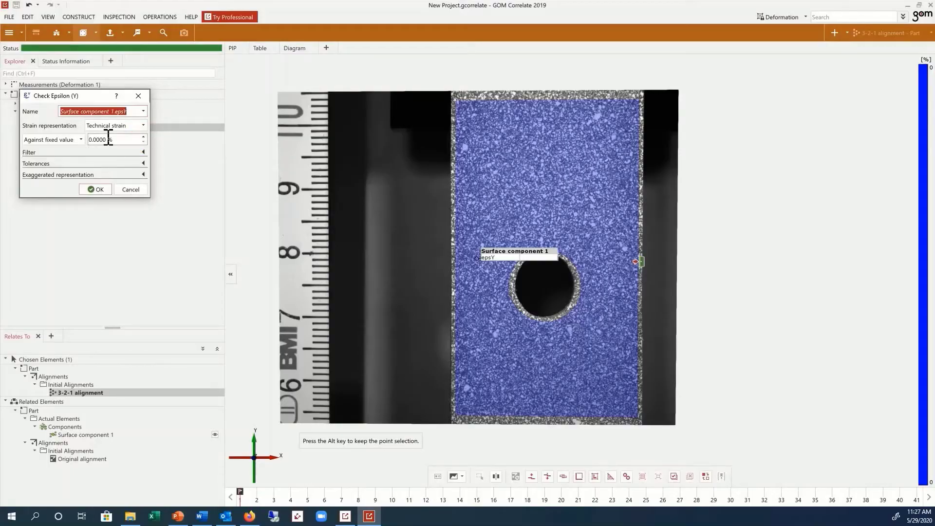
{"action": "left_click", "coordinate": [117, 128]}
{"action": "left_click", "coordinate": [120, 135]}
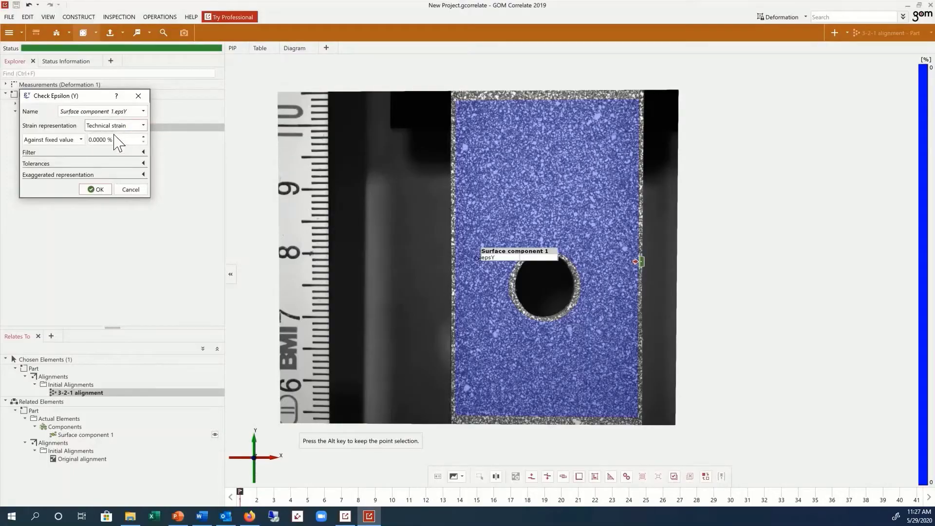
{"action": "left_click", "coordinate": [73, 140]}
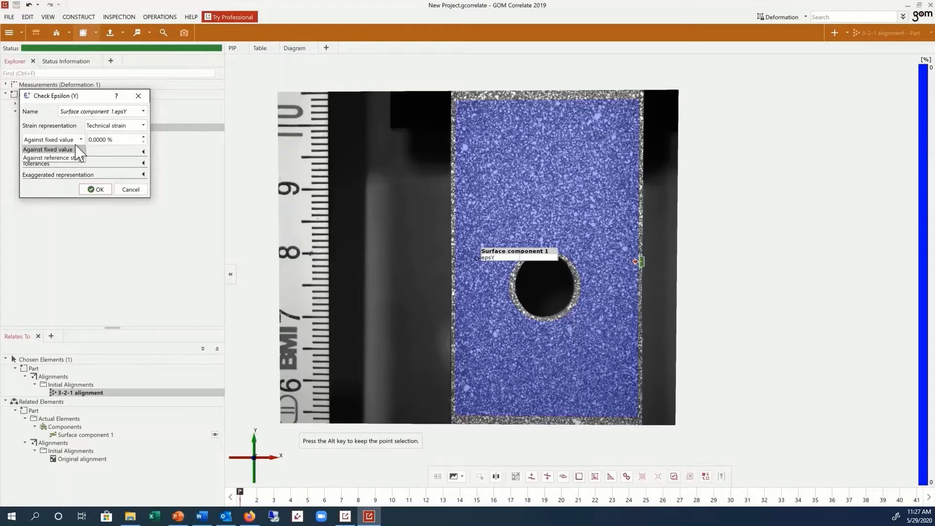
{"action": "left_click", "coordinate": [78, 149]}
{"action": "left_click", "coordinate": [100, 128]}
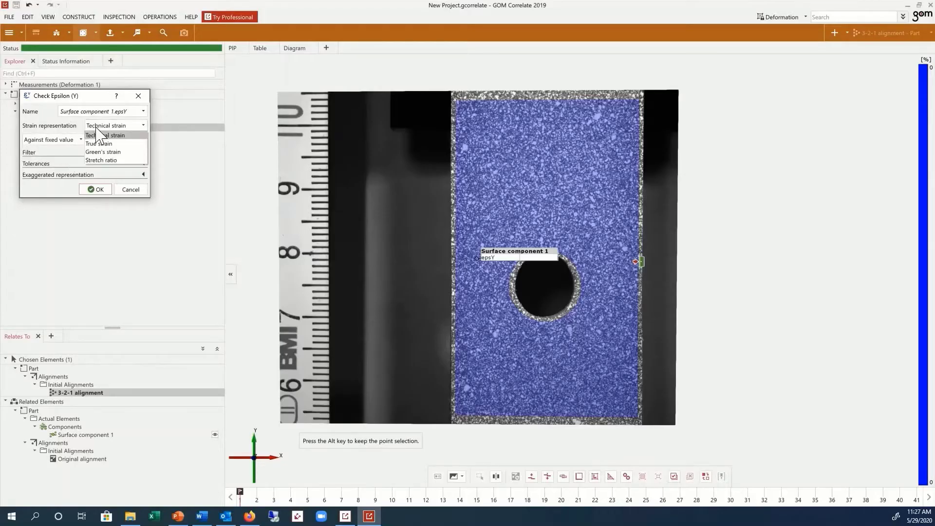
{"action": "left_click", "coordinate": [99, 135]}
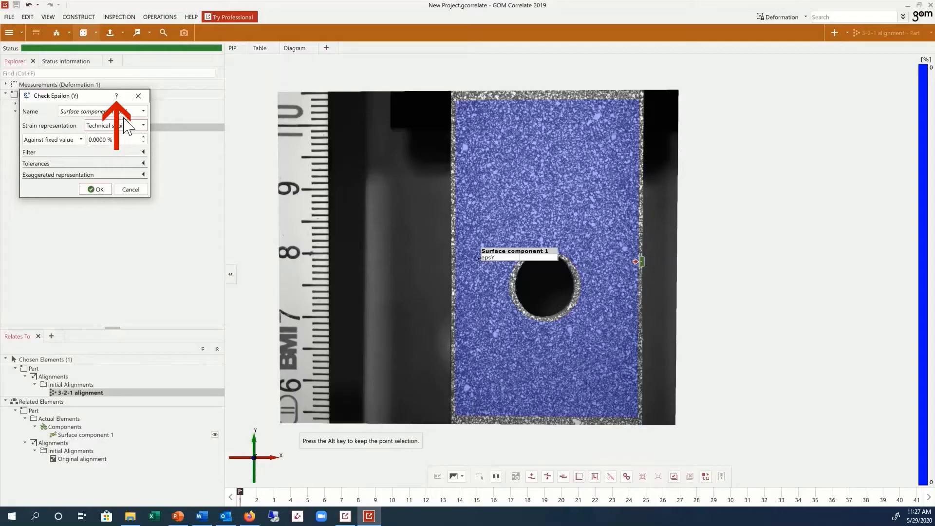
Read the strain check help, including its Menu Elements section, then close it.
{"action": "left_click", "coordinate": [116, 96]}
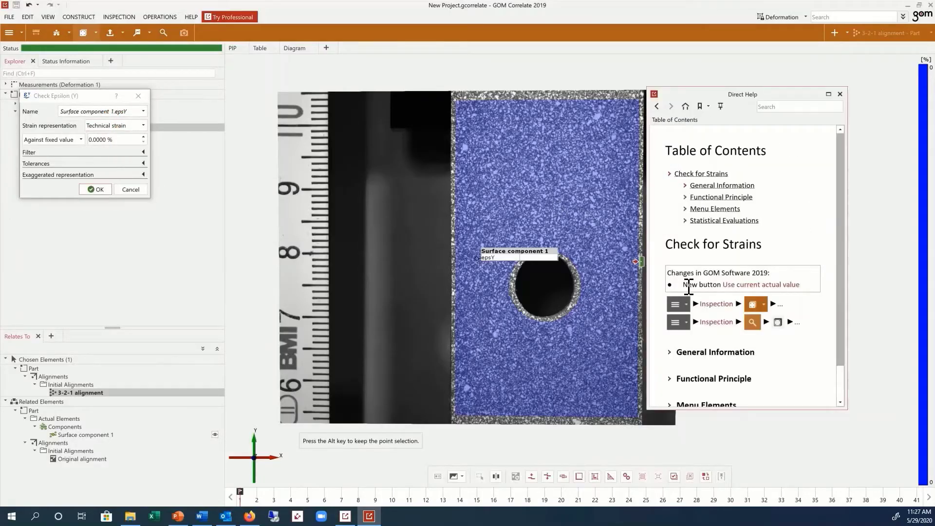
{"action": "scroll", "coordinate": [709, 304], "scroll_direction": "down", "scroll_amount": 2}
{"action": "left_click", "coordinate": [711, 365]}
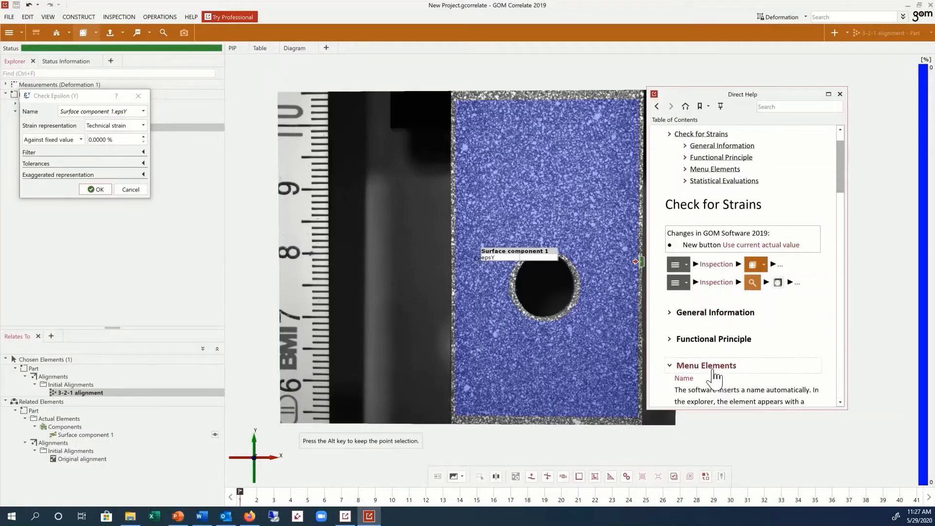
{"action": "scroll", "coordinate": [716, 363], "scroll_direction": "down", "scroll_amount": 3}
{"action": "scroll", "coordinate": [716, 363], "scroll_direction": "down", "scroll_amount": 7}
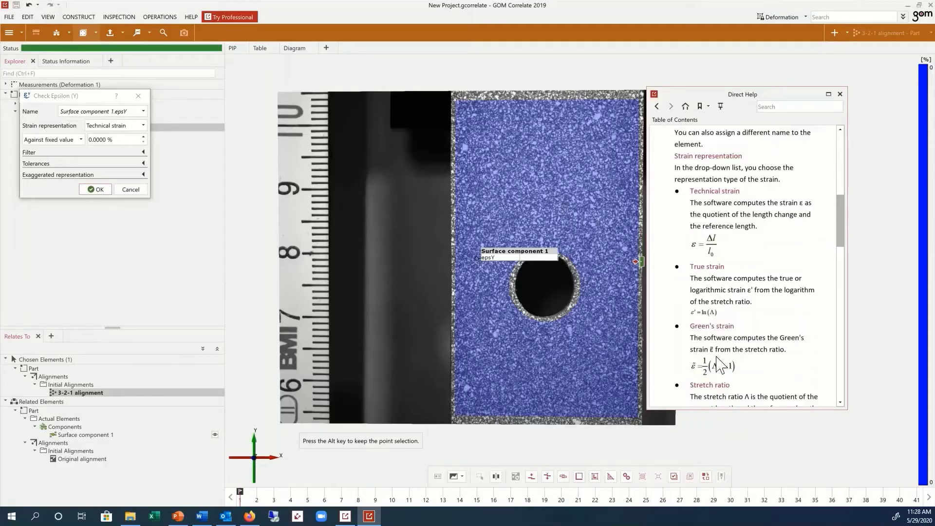
{"action": "left_click", "coordinate": [840, 94]}
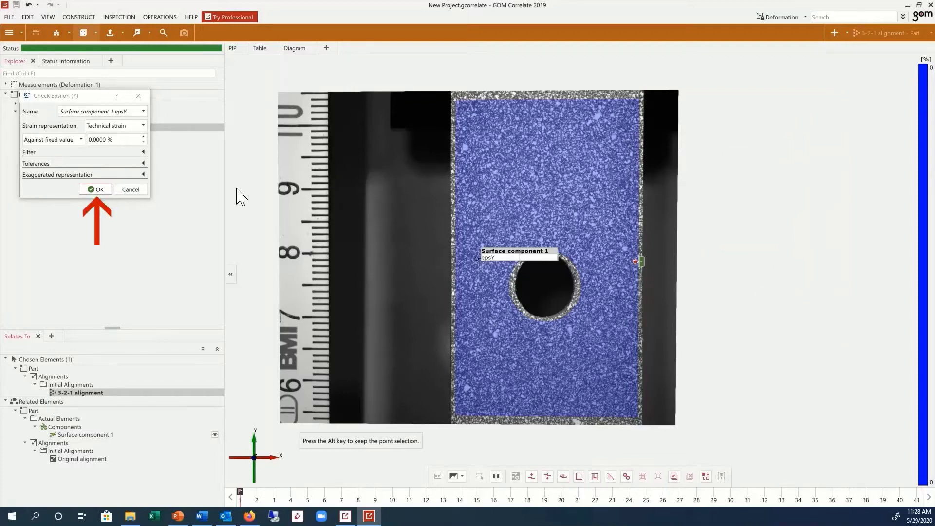
Create the epsilon Y check and step through the load stages, ending at stage 14.
{"action": "left_click", "coordinate": [97, 190]}
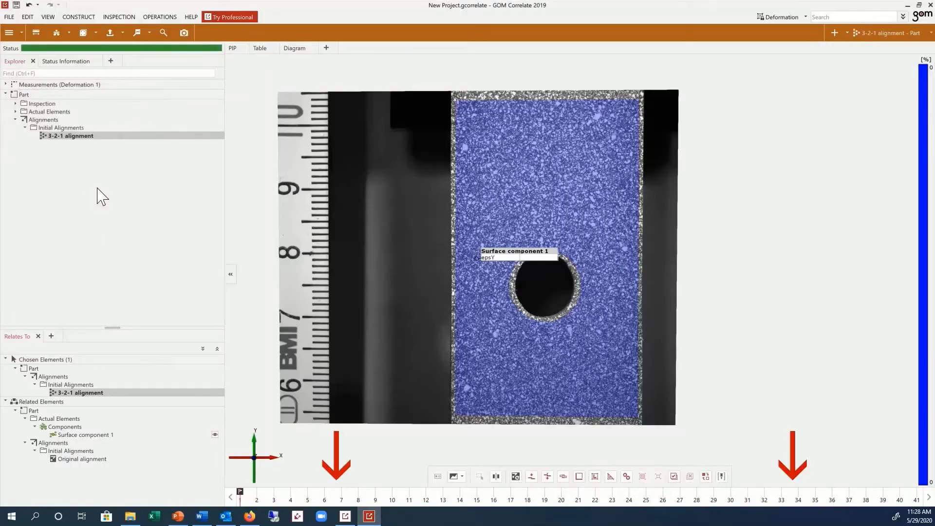
{"action": "left_click", "coordinate": [257, 496]}
{"action": "left_click_drag", "start_coordinate": [339, 502], "coordinate": [696, 500]}
{"action": "left_click_drag", "start_coordinate": [796, 512], "coordinate": [468, 494]}
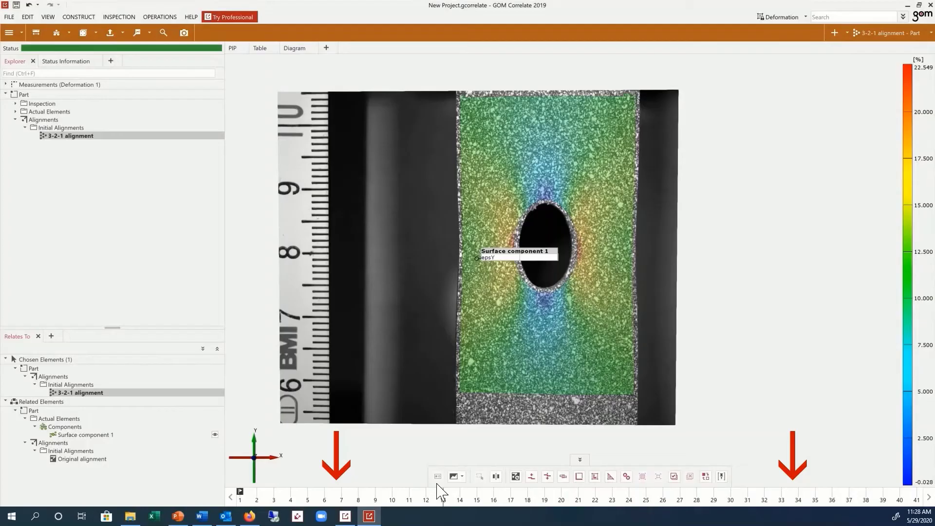
{"action": "left_click_drag", "start_coordinate": [440, 491], "coordinate": [392, 490]}
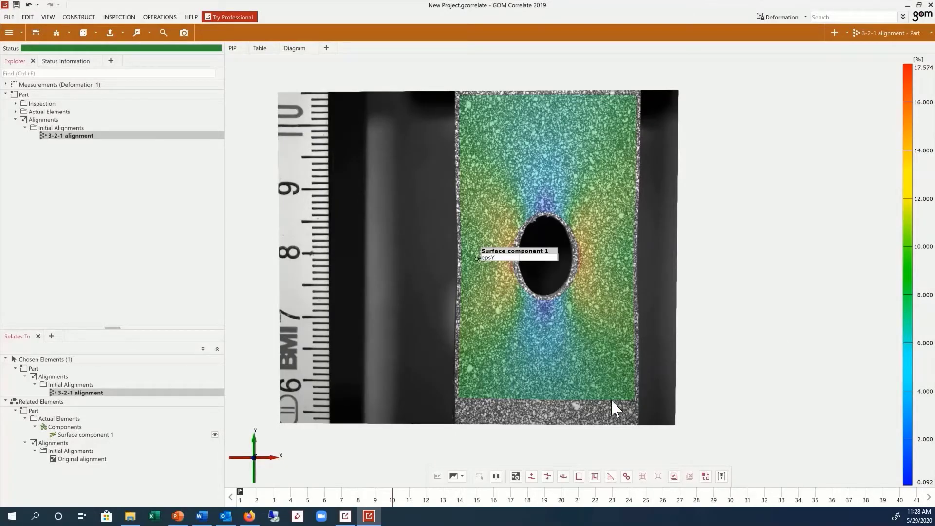
{"action": "left_click", "coordinate": [409, 493]}
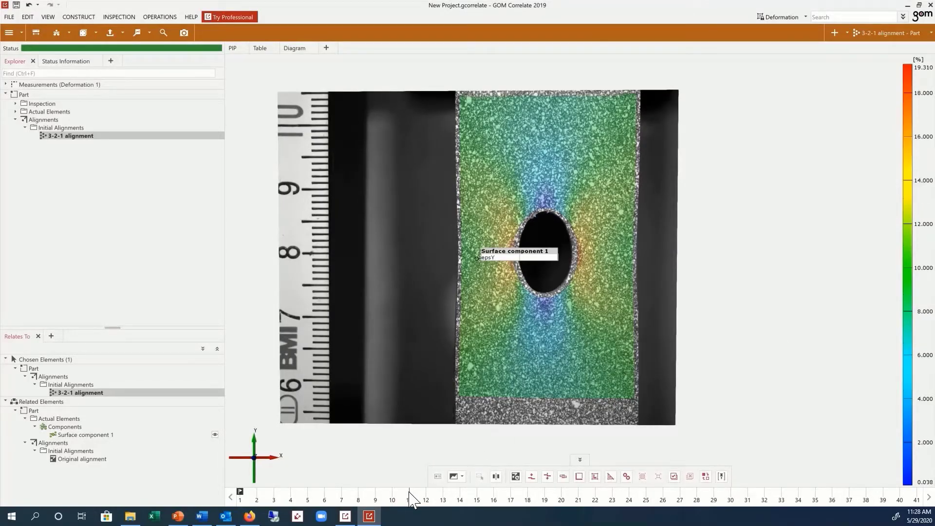
{"action": "left_click", "coordinate": [427, 499]}
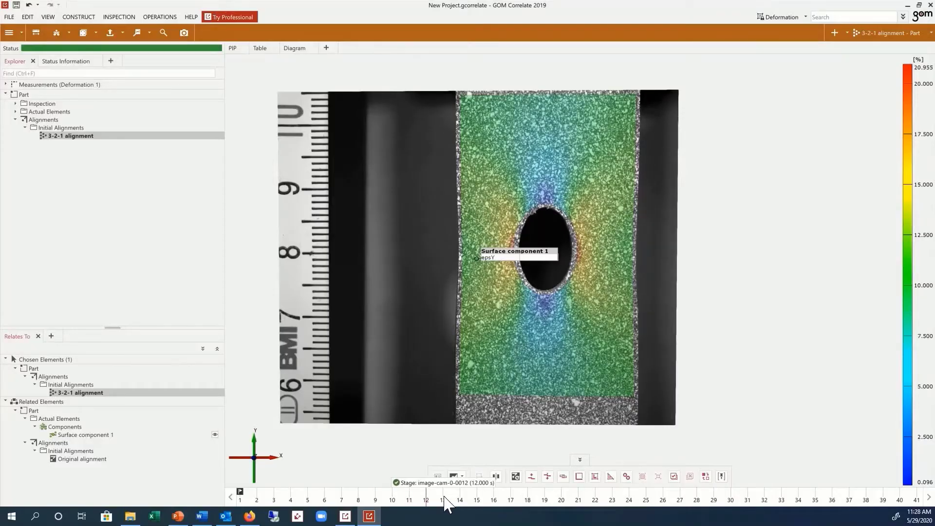
{"action": "left_click", "coordinate": [443, 500]}
{"action": "left_click", "coordinate": [457, 499]}
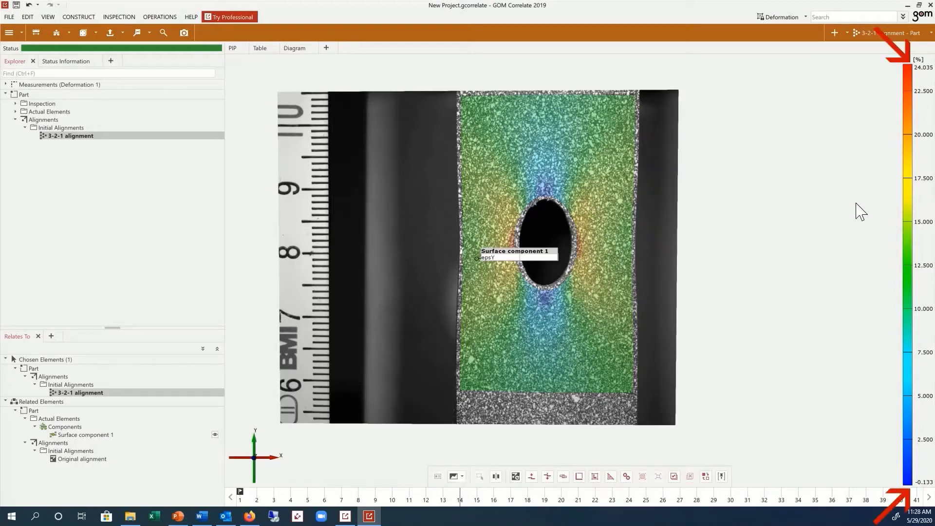
Set the strain legend's maximum value to 30 %.
{"action": "mouse_move", "coordinate": [925, 70]}
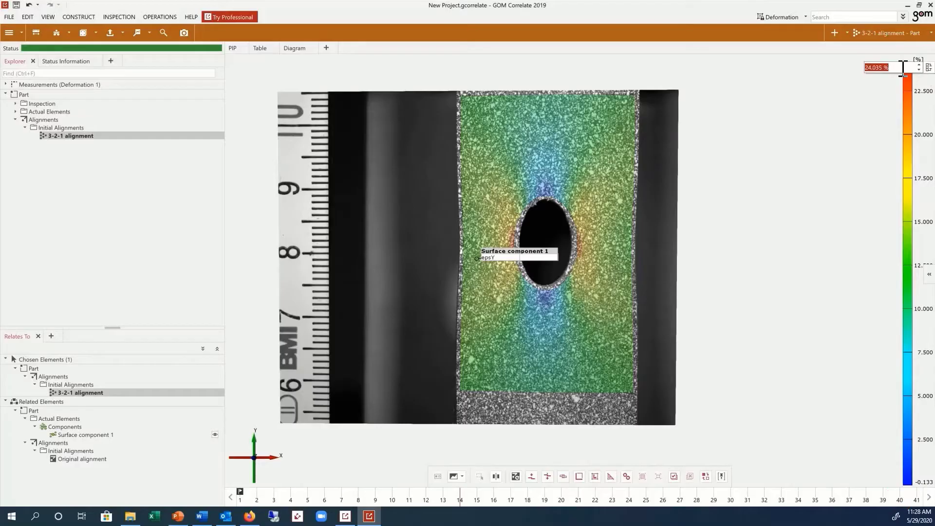
{"action": "type", "text": "30"}
{"action": "key", "text": "Return"}
{"action": "left_click", "coordinate": [750, 237]}
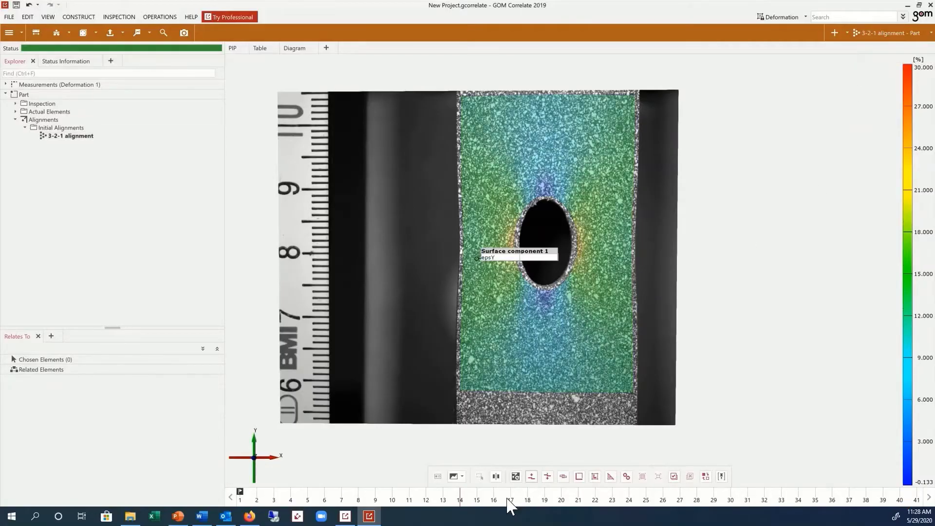
{"action": "mouse_move", "coordinate": [512, 504]}
{"action": "left_mouse_down"}
{"action": "mouse_move", "coordinate": [629, 501]}
{"action": "mouse_move", "coordinate": [515, 501]}
{"action": "left_mouse_up"}
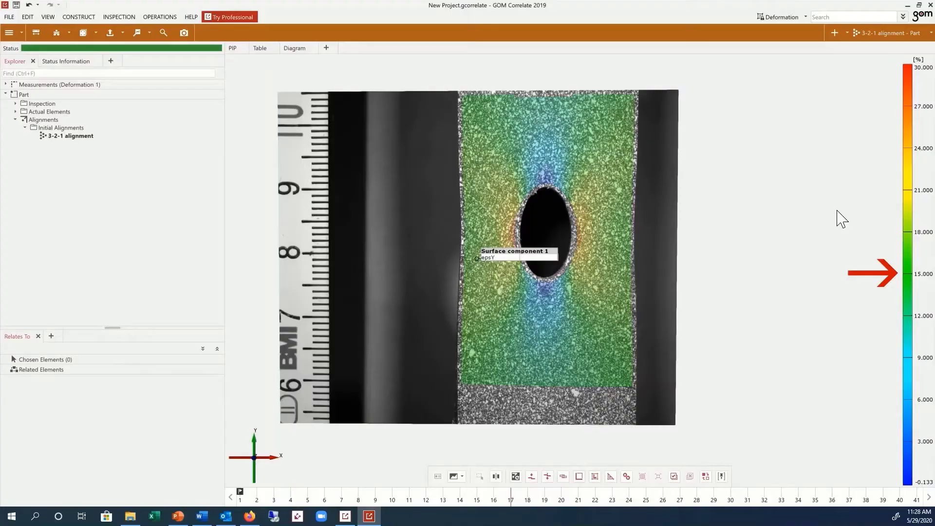
Scale the strain colour legend over all visible stages, spanning -0.980 to 33.101 %.
{"action": "right_click", "coordinate": [931, 164]}
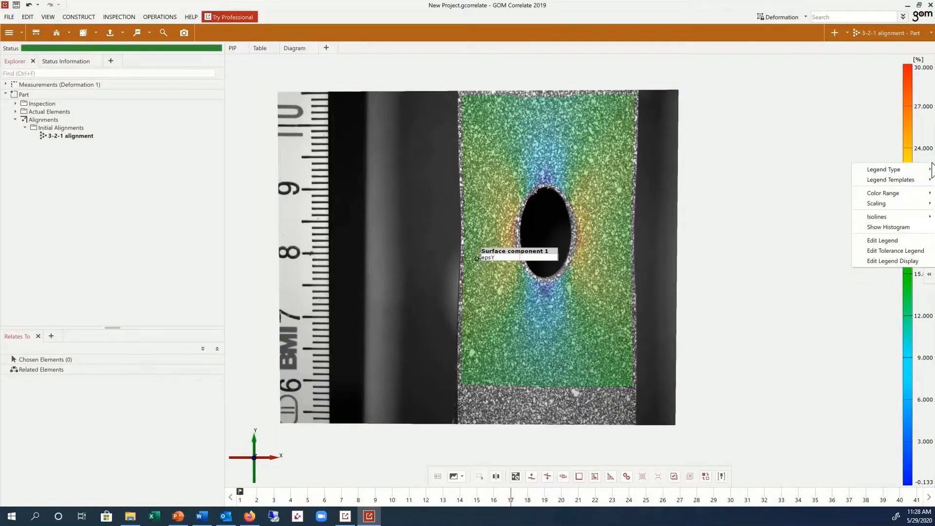
{"action": "mouse_move", "coordinate": [892, 203]}
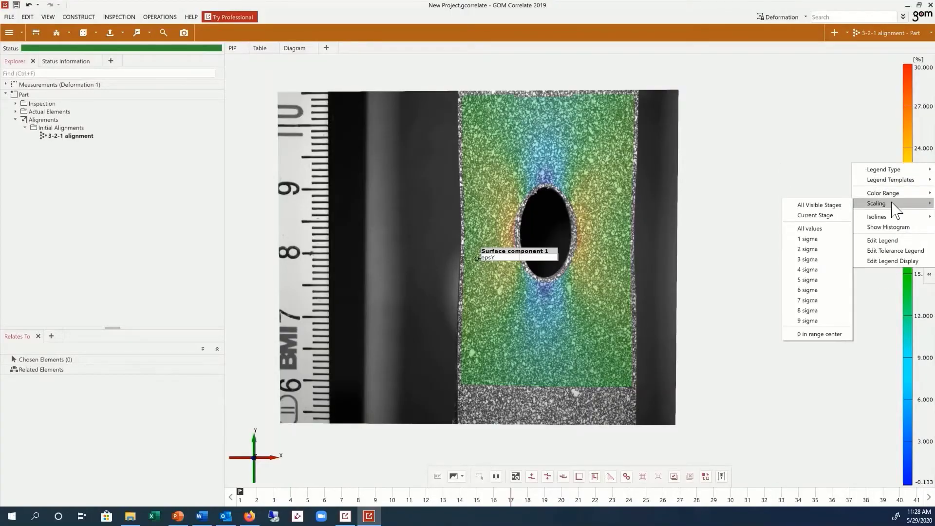
{"action": "left_click", "coordinate": [822, 205]}
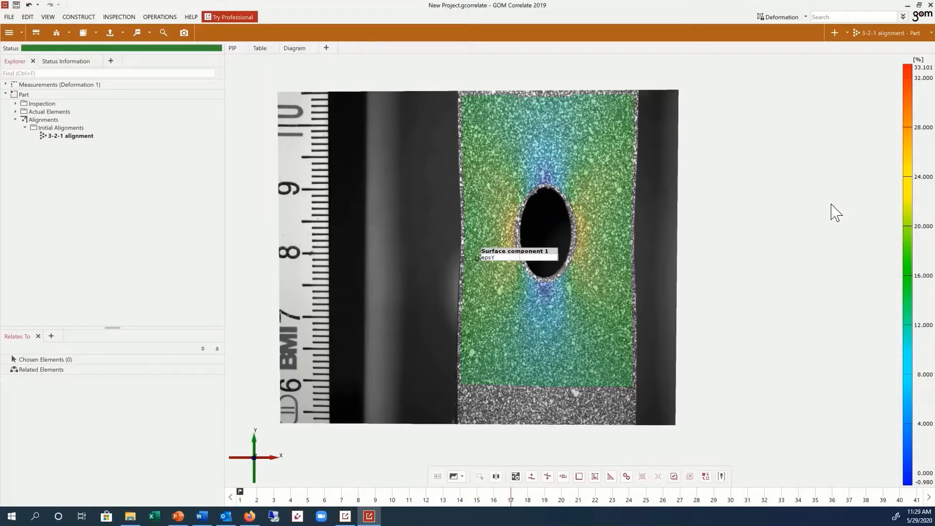
Review the strain from final stage 40 back to stage 16.
{"action": "mouse_move", "coordinate": [913, 256]}
{"action": "left_click", "coordinate": [899, 499]}
{"action": "left_click_drag", "start_coordinate": [836, 499], "coordinate": [222, 511]}
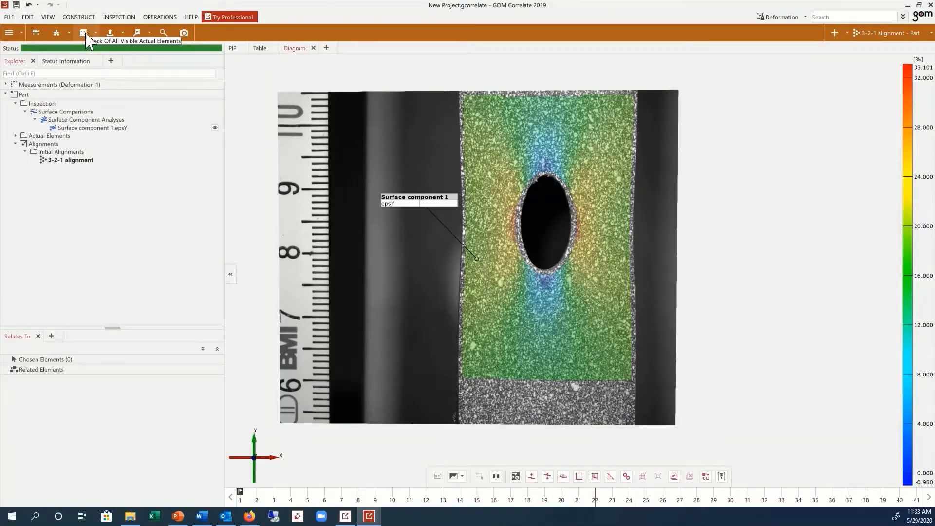
Create the epsilon X surface check, then review stage 16 and return to stage 21.
{"action": "left_click", "coordinate": [87, 39]}
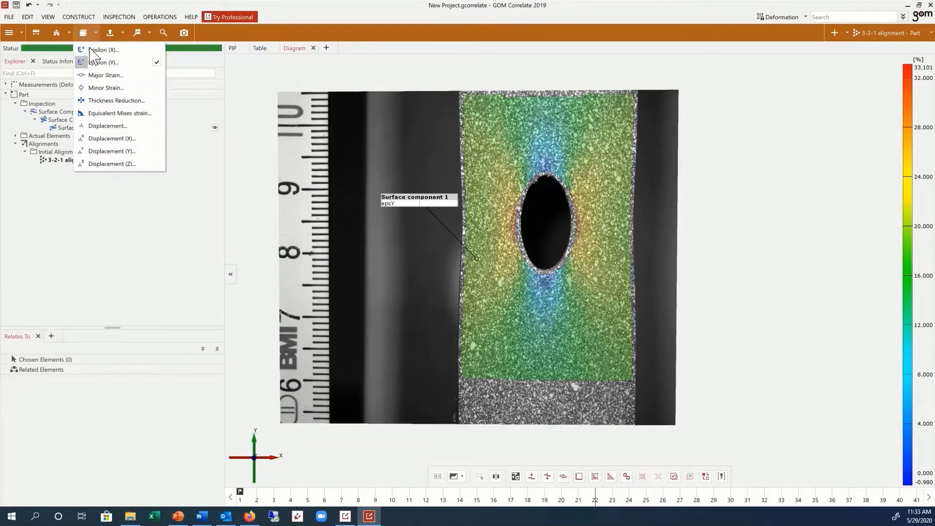
{"action": "left_click", "coordinate": [94, 55]}
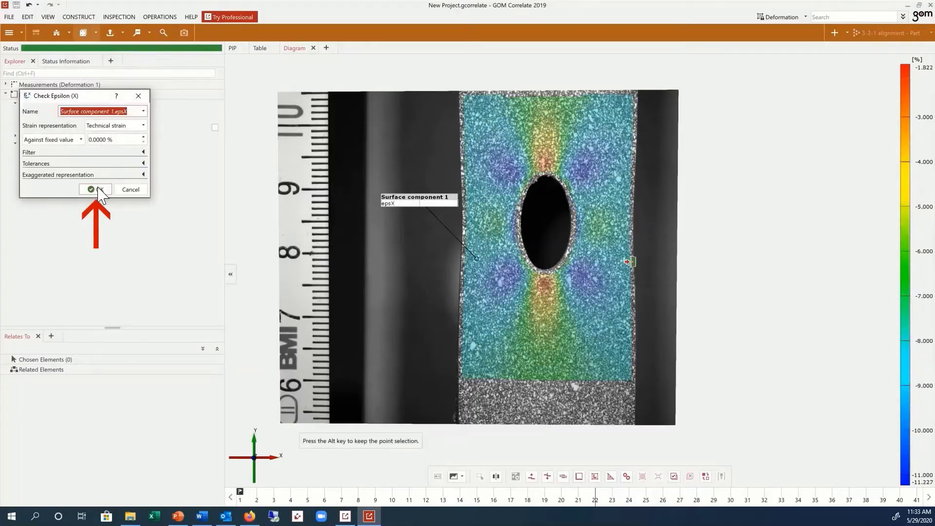
{"action": "left_click", "coordinate": [96, 190]}
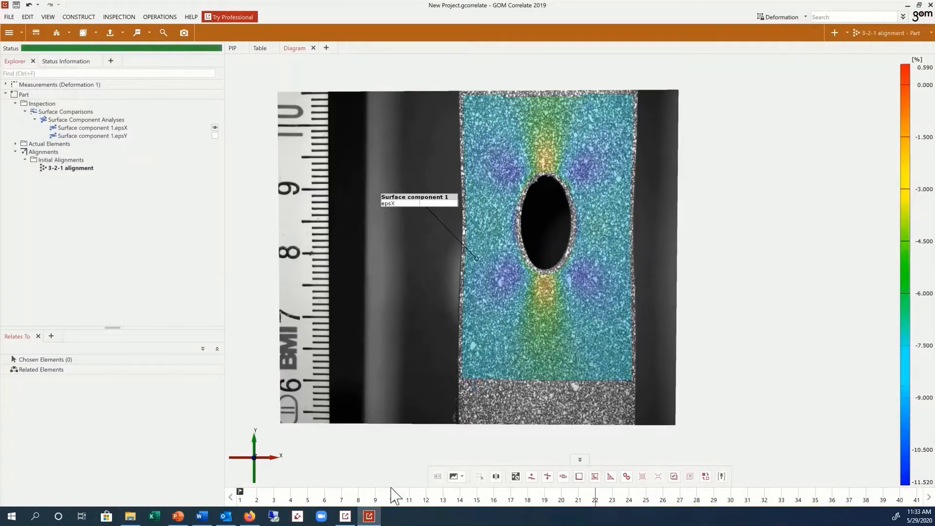
{"action": "left_click", "coordinate": [493, 499]}
{"action": "mouse_move", "coordinate": [567, 504]}
{"action": "left_mouse_down"}
{"action": "mouse_move", "coordinate": [643, 505]}
{"action": "mouse_move", "coordinate": [587, 505]}
{"action": "left_mouse_up"}
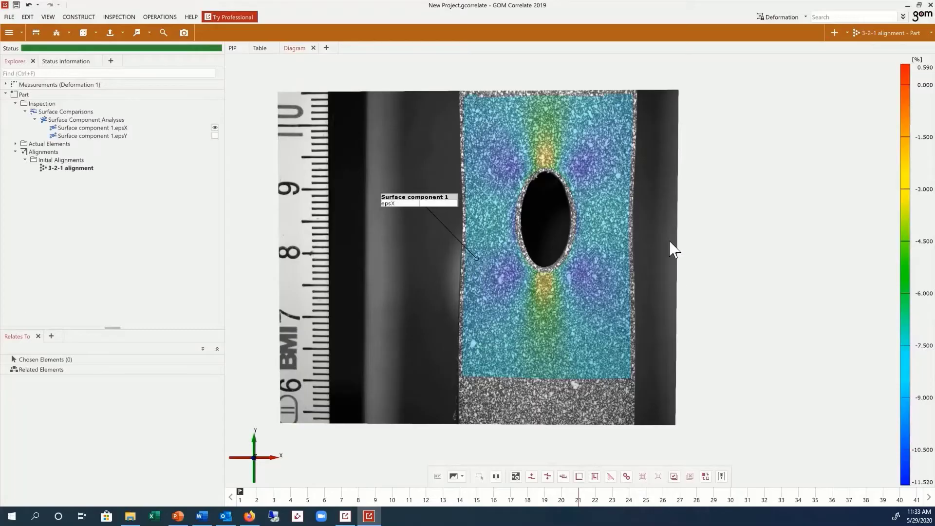
Place a deviation label reading -11.256 above-right of the hole on the epsX map.
{"action": "left_click", "coordinate": [137, 32]}
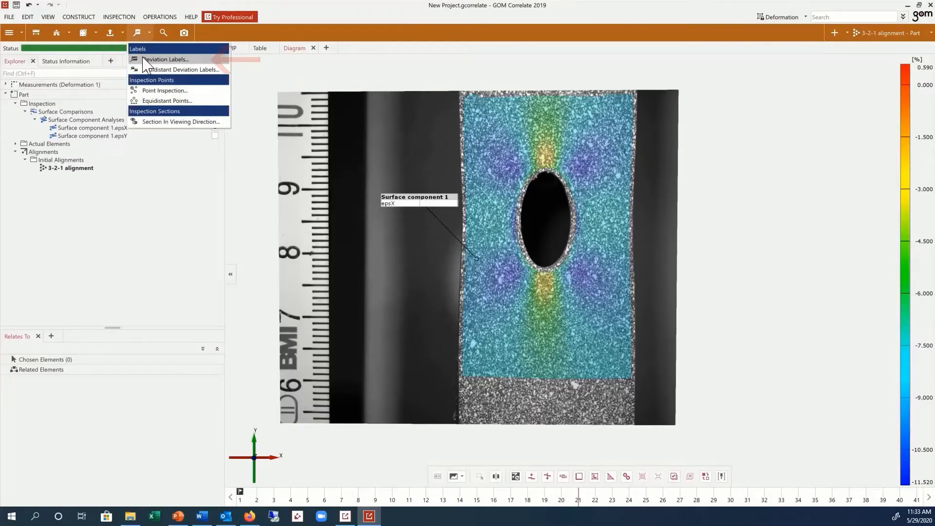
{"action": "left_click", "coordinate": [142, 56]}
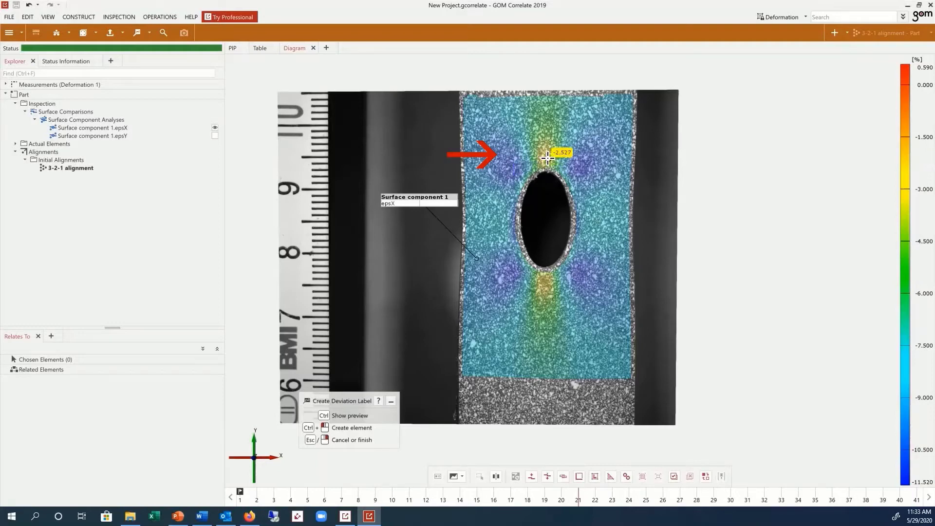
{"action": "left_click", "coordinate": [585, 165], "text": "ctrl"}
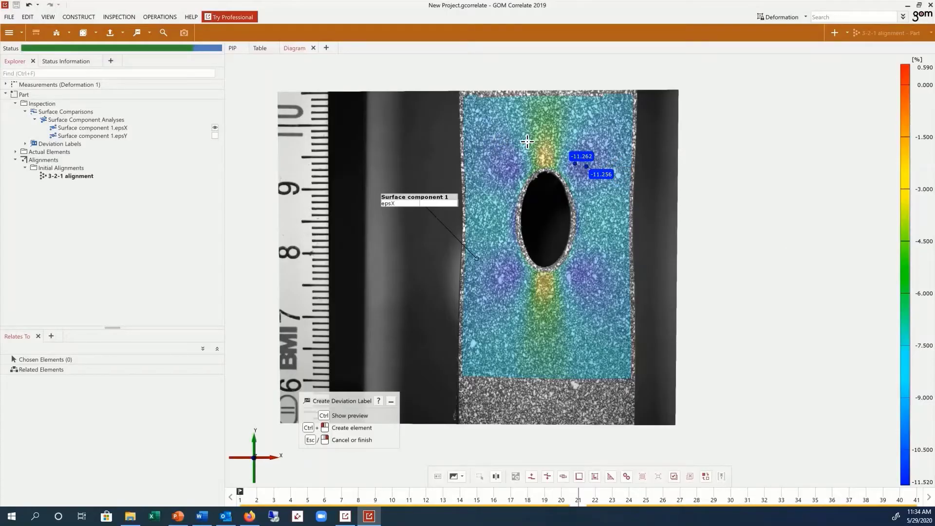
{"action": "key", "text": "Escape"}
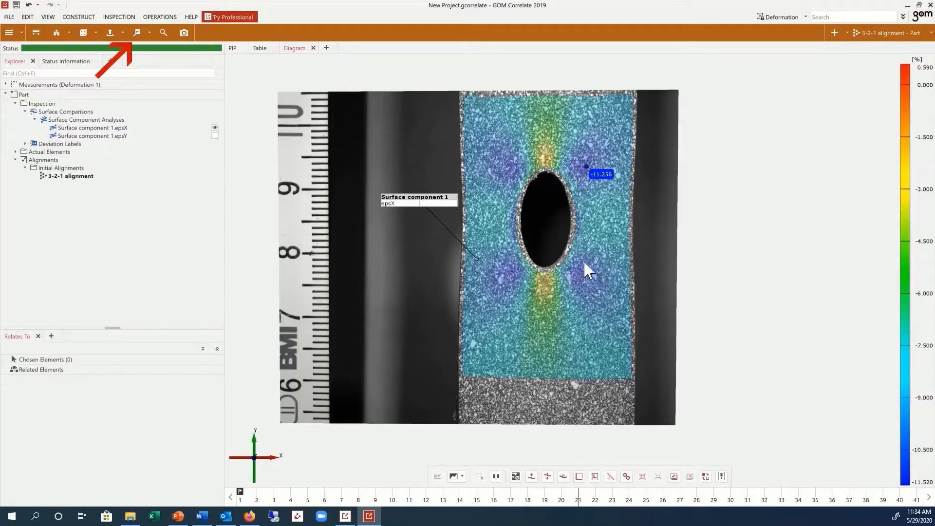
Create inspection Point 1 just left of the hole's top.
{"action": "left_click", "coordinate": [138, 32]}
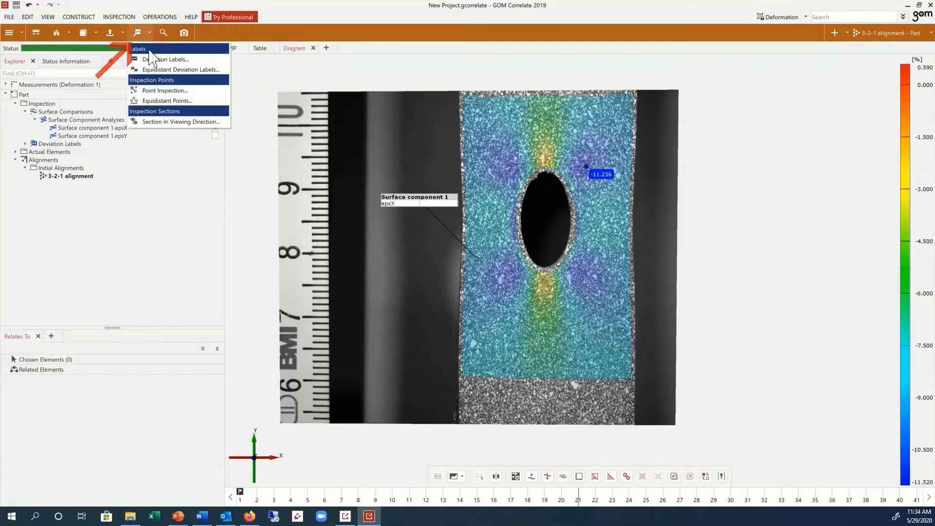
{"action": "left_click", "coordinate": [166, 91]}
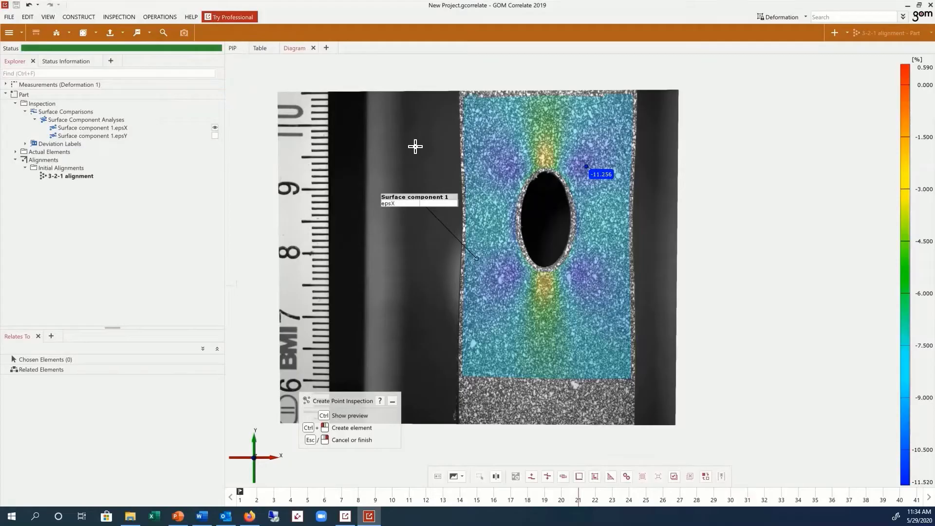
{"action": "left_click", "coordinate": [509, 168]}
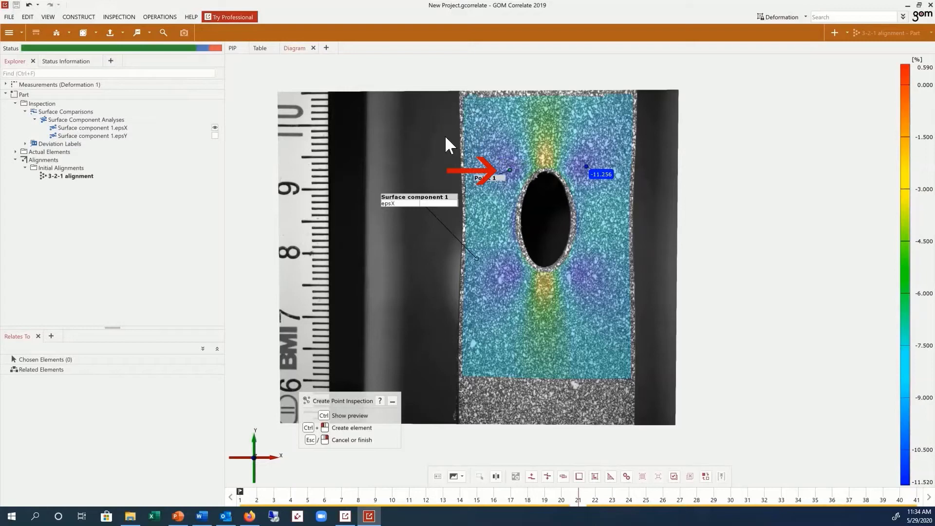
{"action": "key", "text": "Escape"}
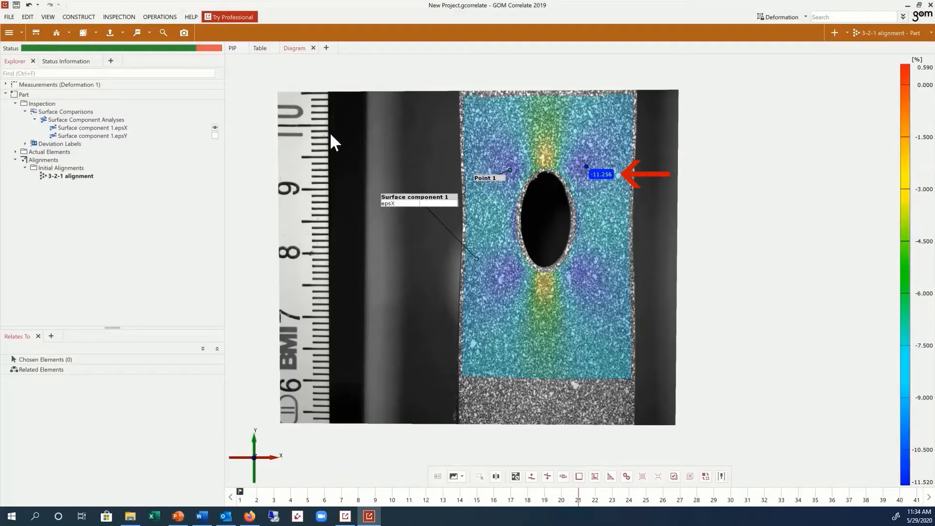
Add an epsilon X check at Point 1, reading -11.396 %.
{"action": "left_click", "coordinate": [214, 127]}
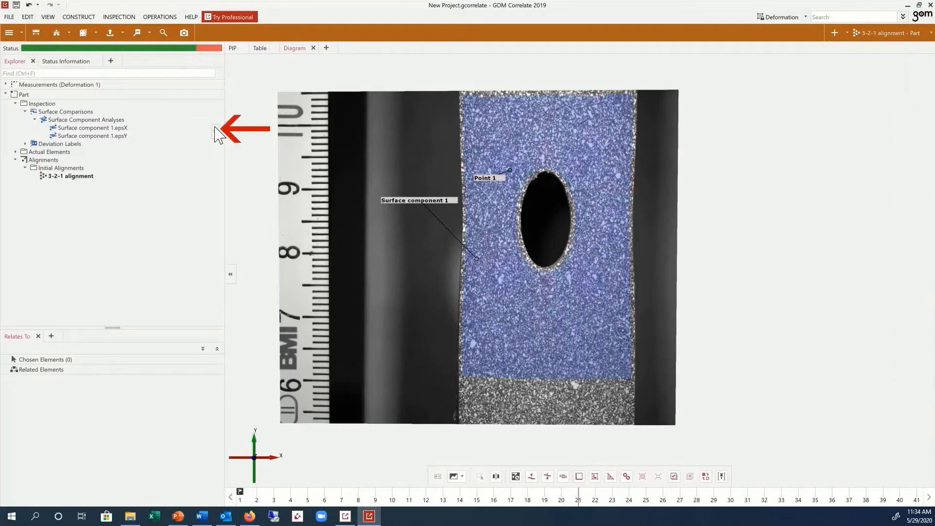
{"action": "left_click", "coordinate": [215, 127]}
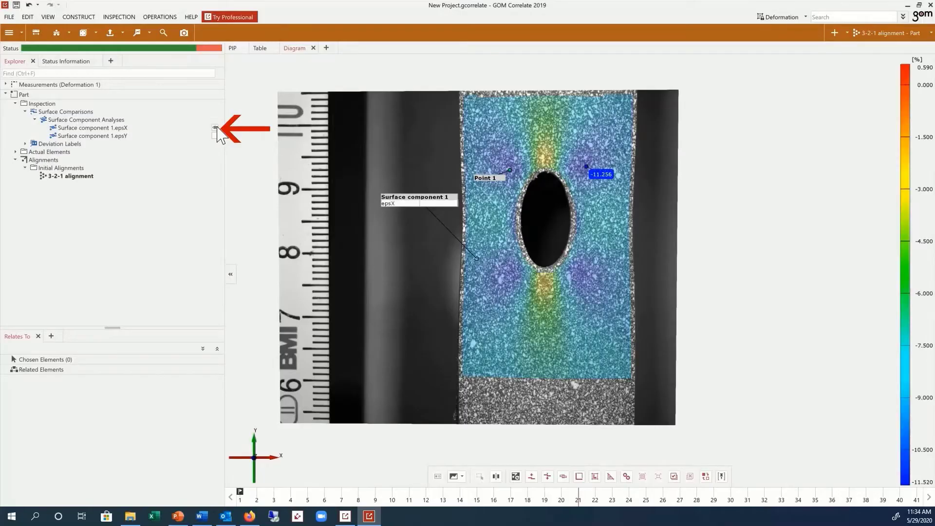
{"action": "left_click", "coordinate": [487, 176]}
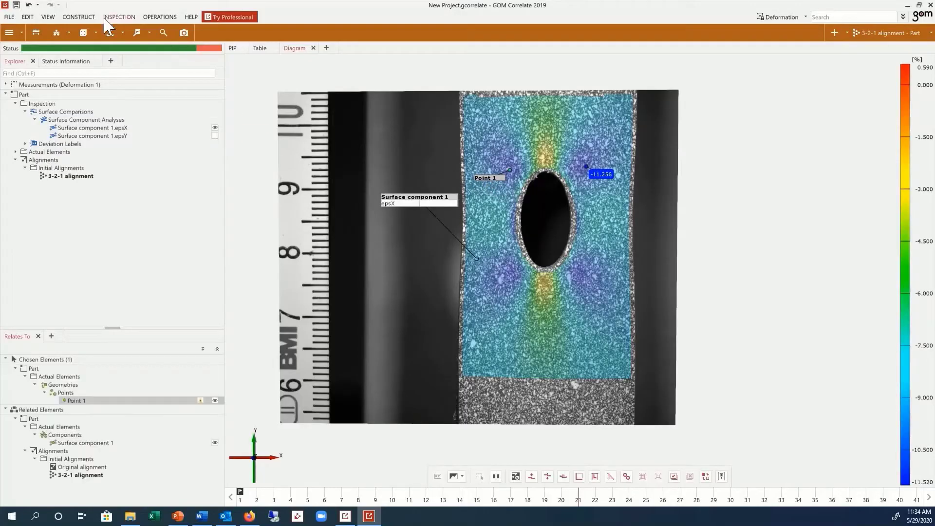
{"action": "left_click", "coordinate": [96, 33]}
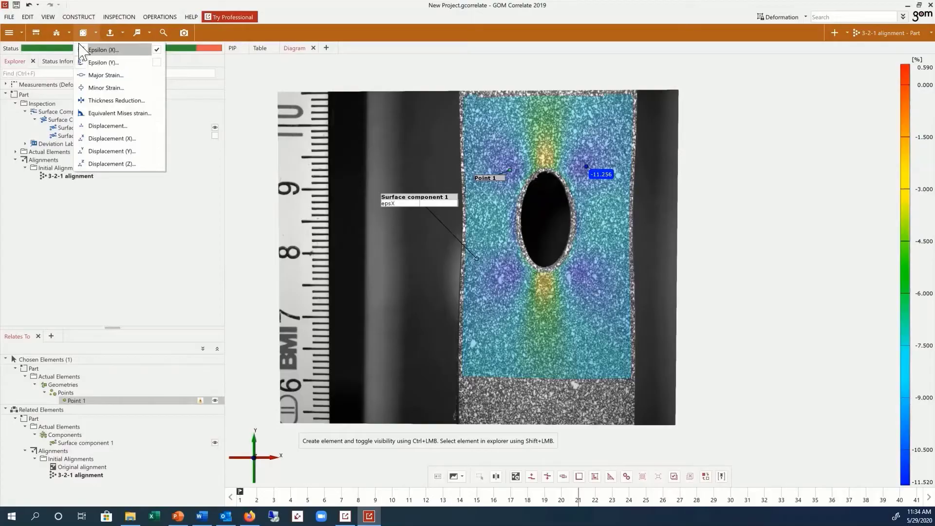
{"action": "left_click", "coordinate": [82, 50]}
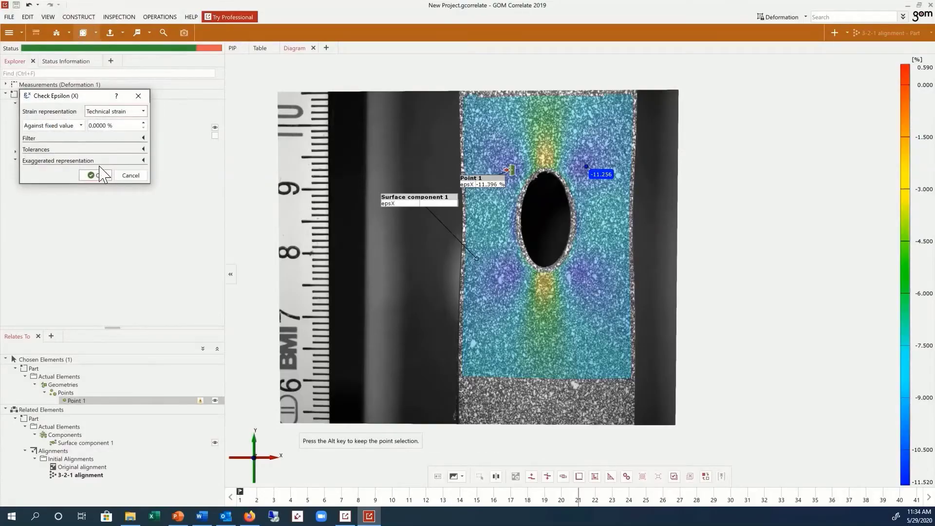
{"action": "left_click", "coordinate": [95, 175]}
Add the epsilon Y check (+22.056 %) to Point 1 and move its label upper-left.
{"action": "left_click", "coordinate": [96, 33]}
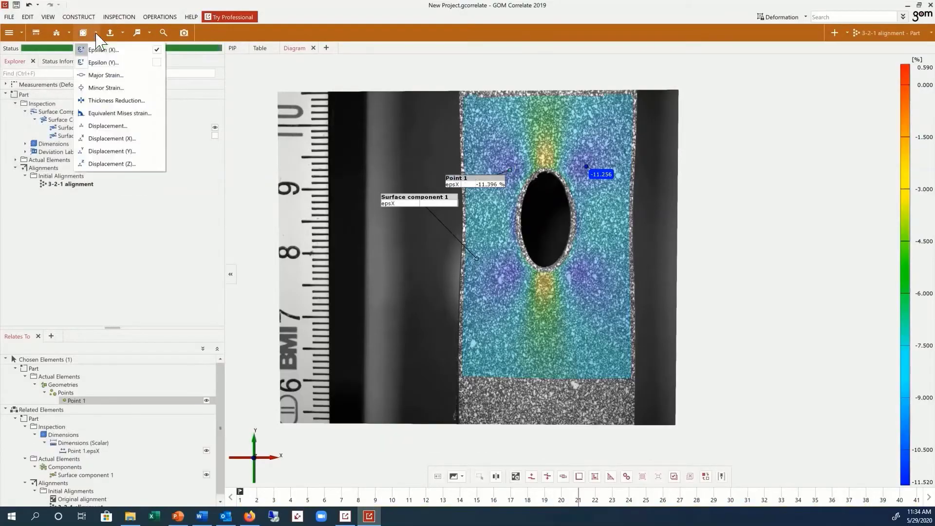
{"action": "left_click", "coordinate": [104, 63]}
{"action": "left_click", "coordinate": [96, 175]}
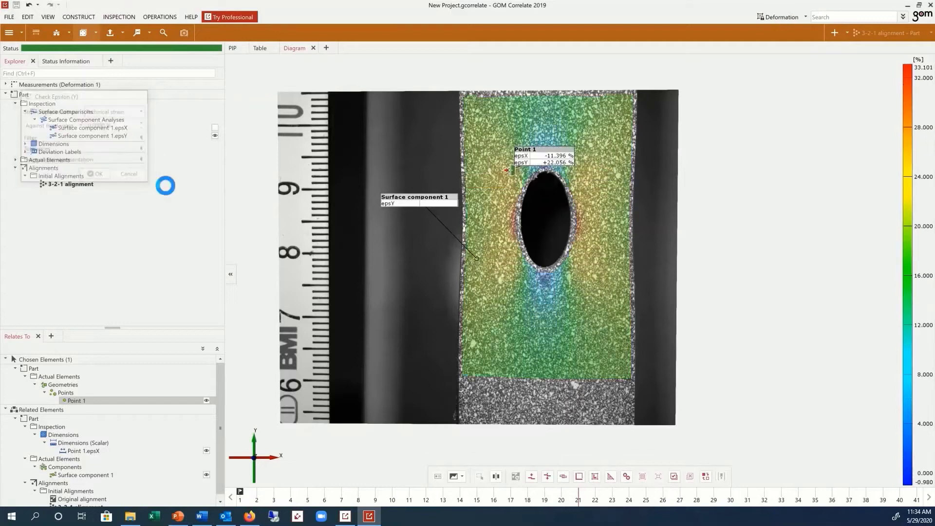
{"action": "left_click_drag", "start_coordinate": [524, 155], "coordinate": [387, 130]}
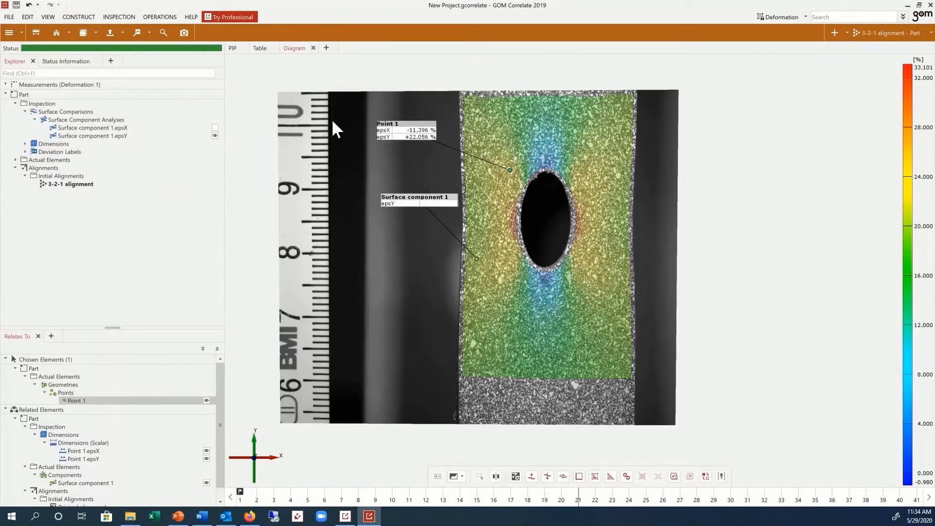
Show the epsX map again and look over the strain-versus-stage curves diagram.
{"action": "left_click", "coordinate": [215, 128]}
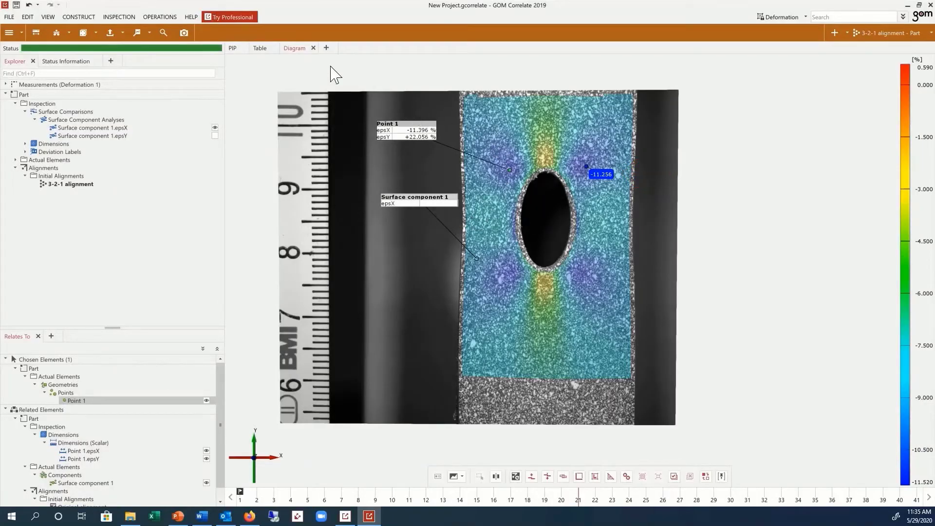
{"action": "left_click", "coordinate": [294, 50]}
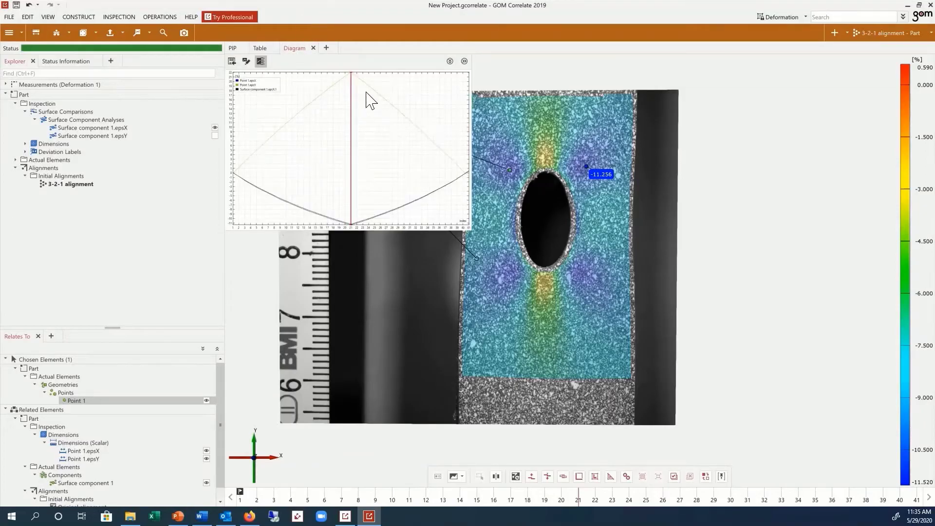
{"action": "mouse_move", "coordinate": [323, 216]}
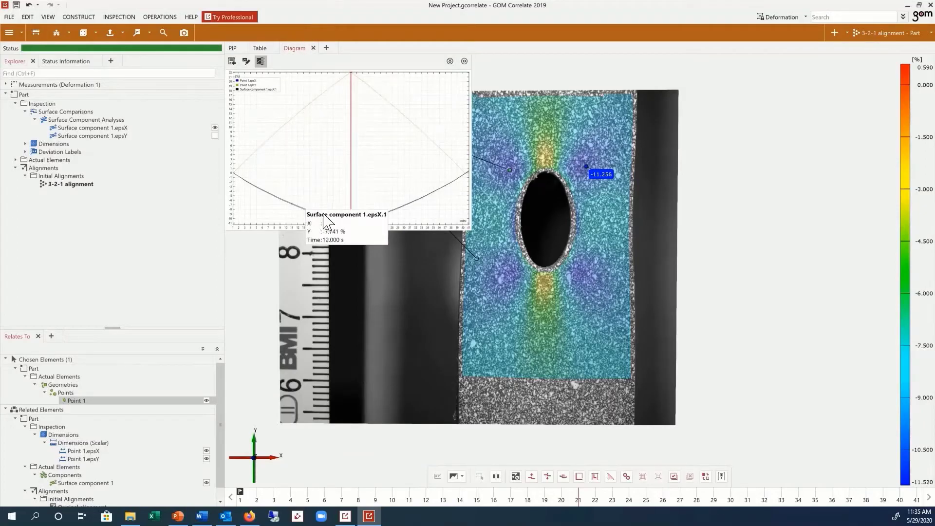
{"action": "left_click", "coordinate": [183, 34]}
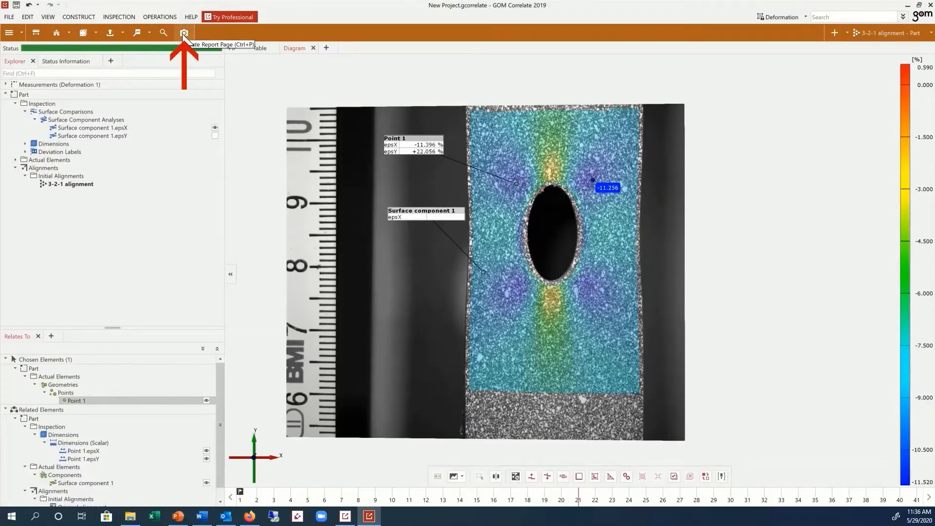
Create a 3D Style report page of the epsX view and review its orientations and output formats.
{"action": "left_click", "coordinate": [183, 34]}
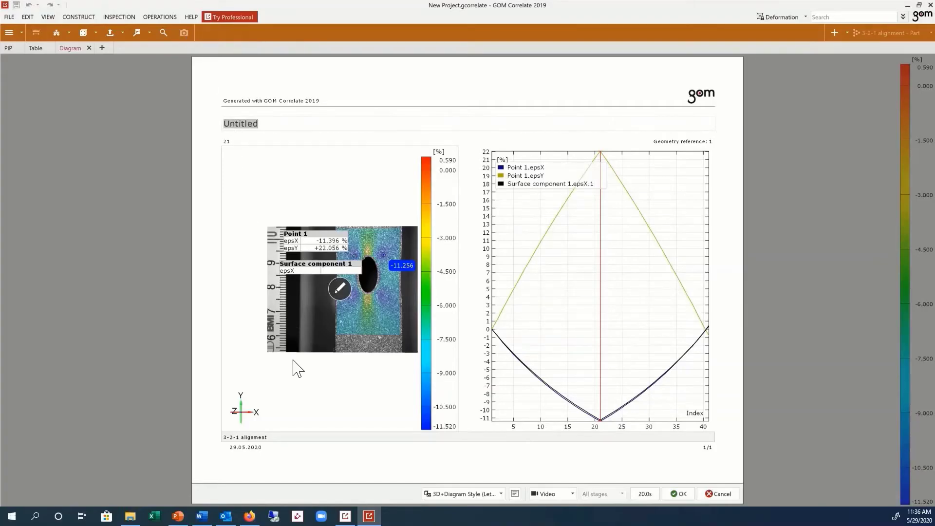
{"action": "left_click", "coordinate": [455, 494]}
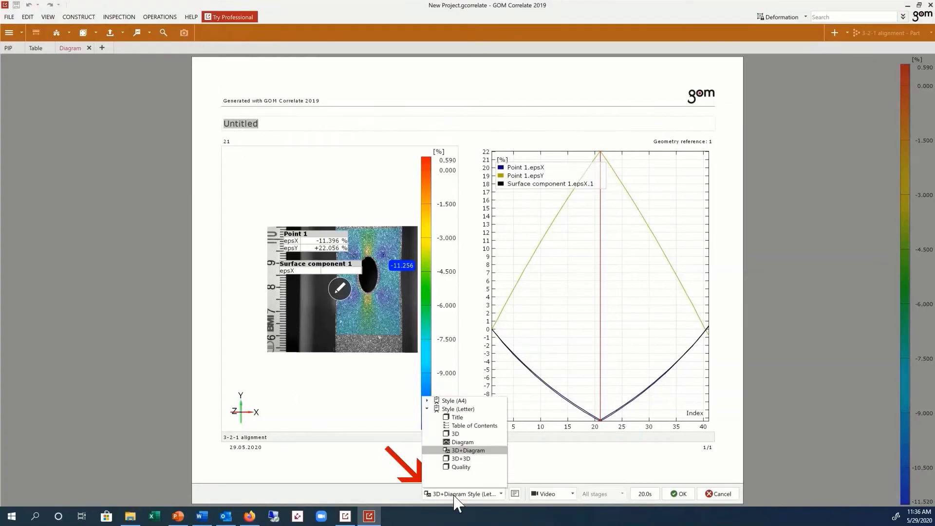
{"action": "left_click", "coordinate": [456, 434]}
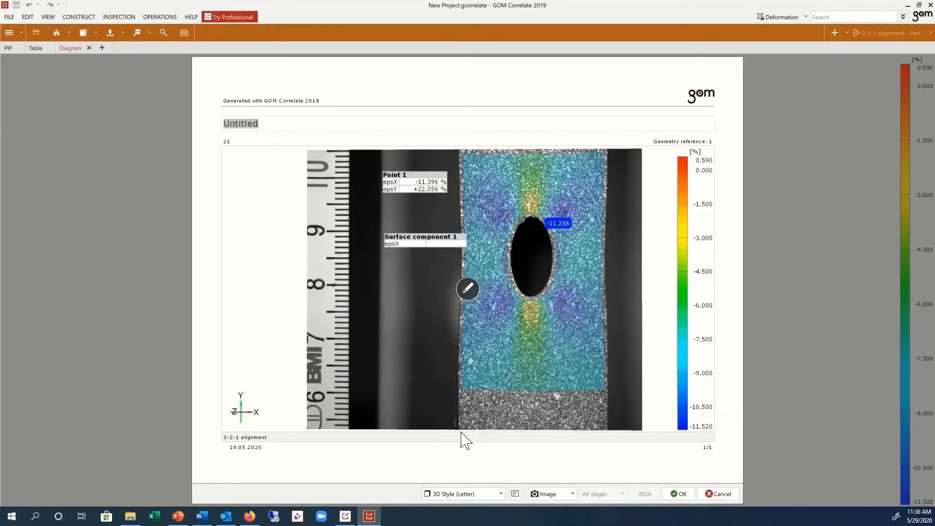
{"action": "left_click", "coordinate": [515, 494]}
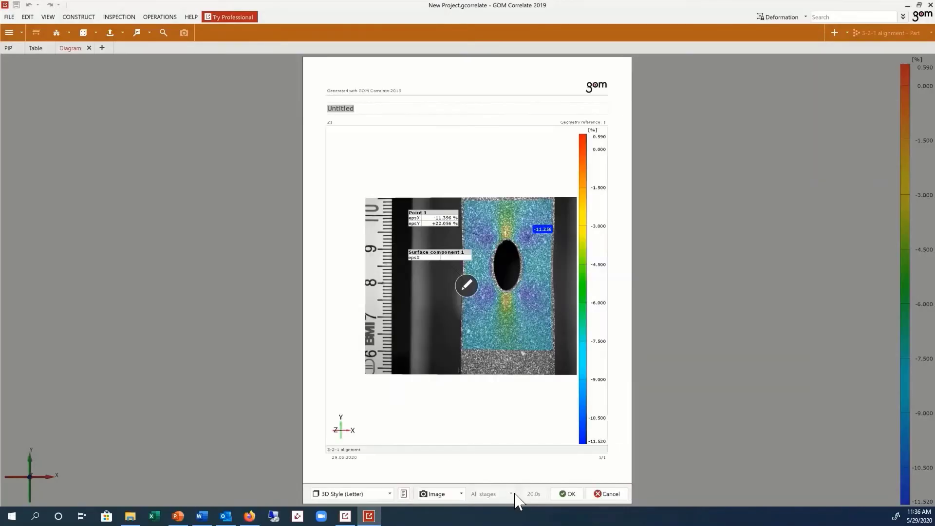
{"action": "left_click", "coordinate": [404, 494]}
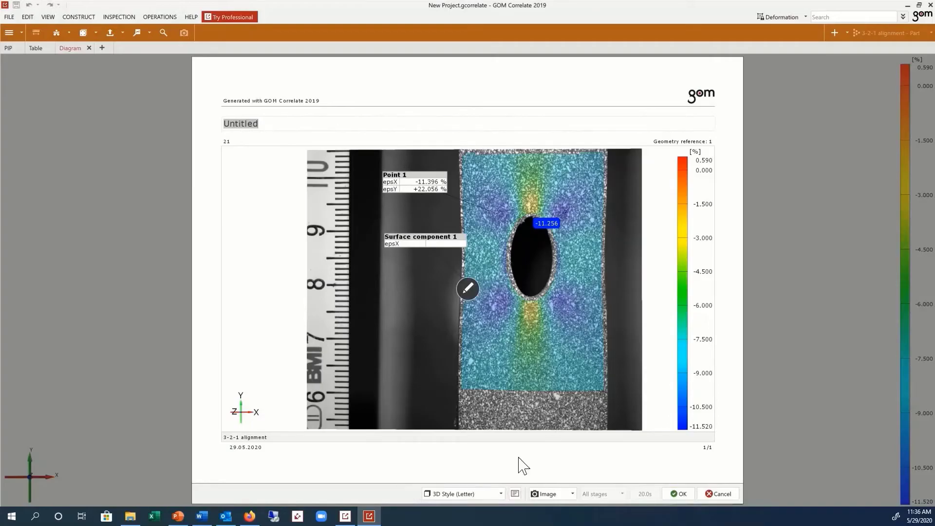
{"action": "left_click", "coordinate": [545, 494]}
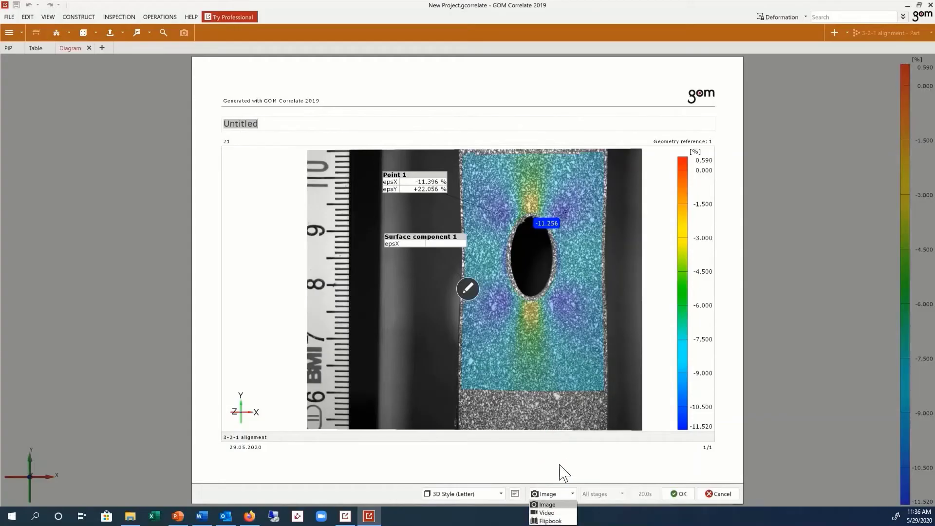
Reposition the specimen and move the Surface component 1 and -11.256 labels clear of the strain field.
{"action": "left_click", "coordinate": [466, 288]}
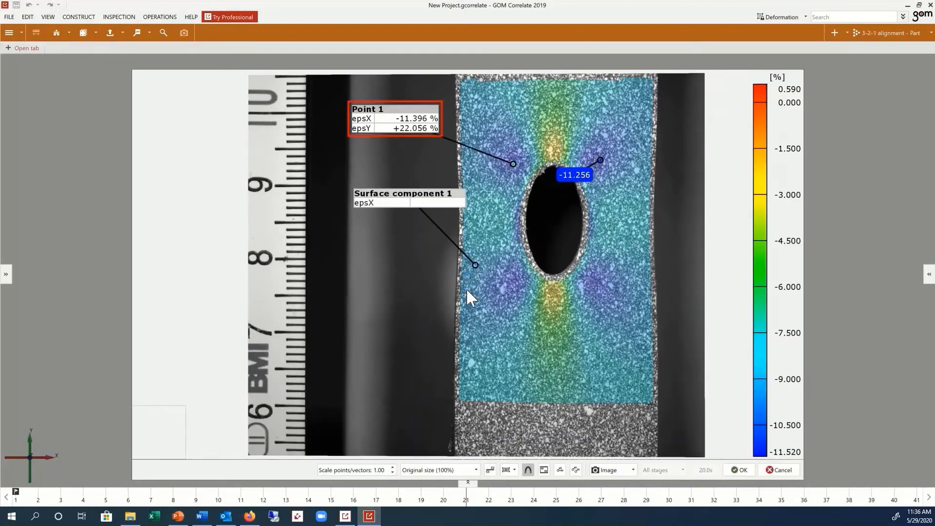
{"action": "left_click_drag", "start_coordinate": [465, 287], "coordinate": [473, 322]}
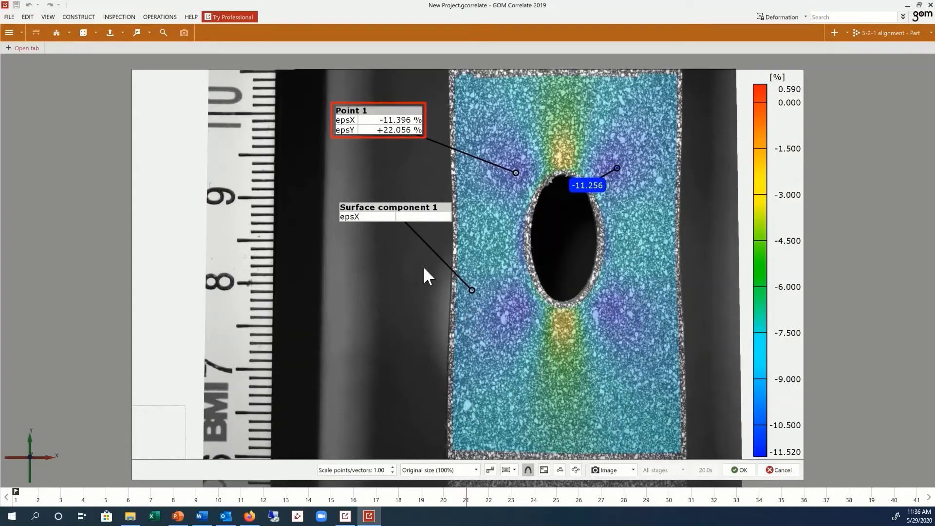
{"action": "left_click_drag", "start_coordinate": [409, 217], "coordinate": [385, 229]}
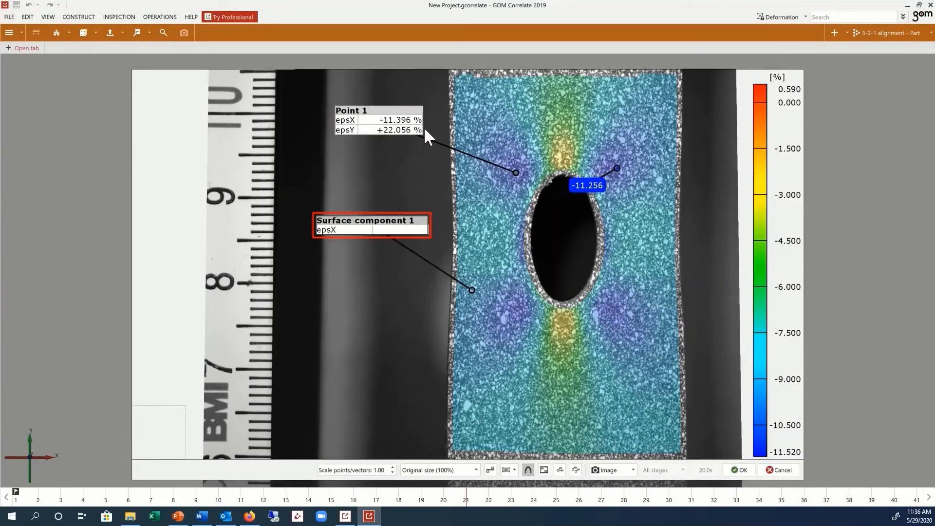
{"action": "left_click_drag", "start_coordinate": [576, 187], "coordinate": [702, 132]}
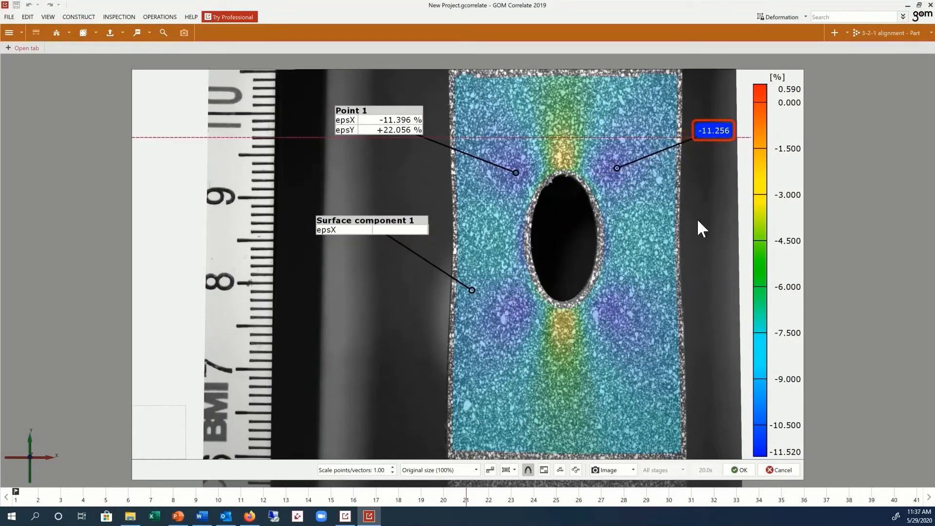
{"action": "left_click", "coordinate": [733, 467]}
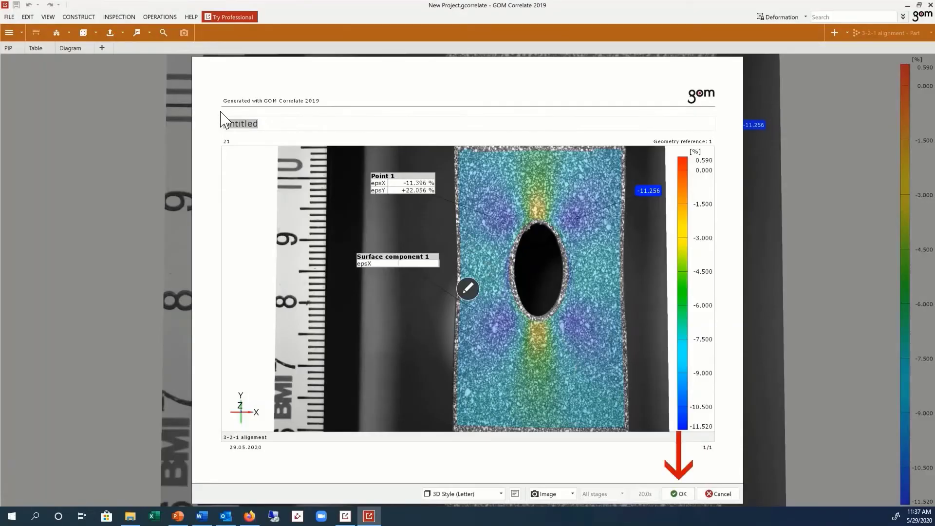
Title the report page 'Epsilon X' and select its 3D View in the project tree.
{"action": "type", "text": "Epsilon X"}
{"action": "left_click", "coordinate": [680, 493]}
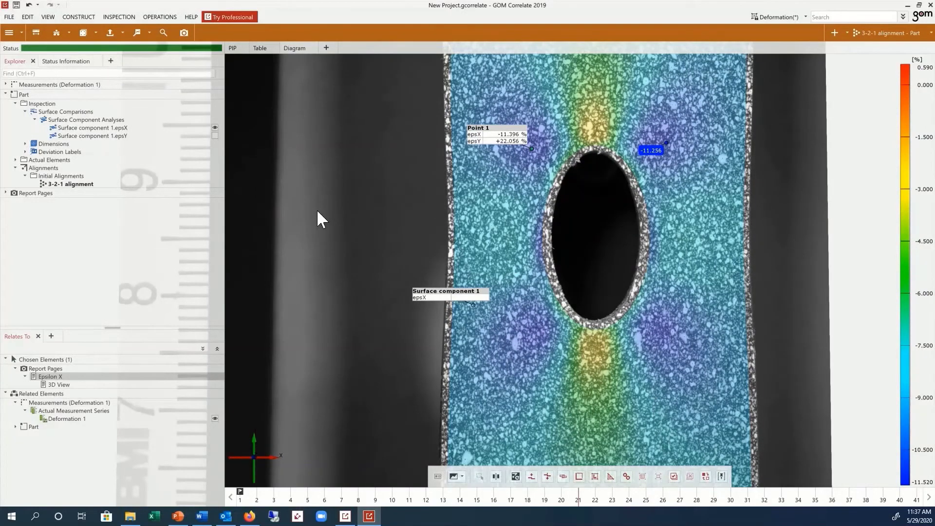
{"action": "left_click", "coordinate": [6, 193]}
{"action": "left_click", "coordinate": [16, 201]}
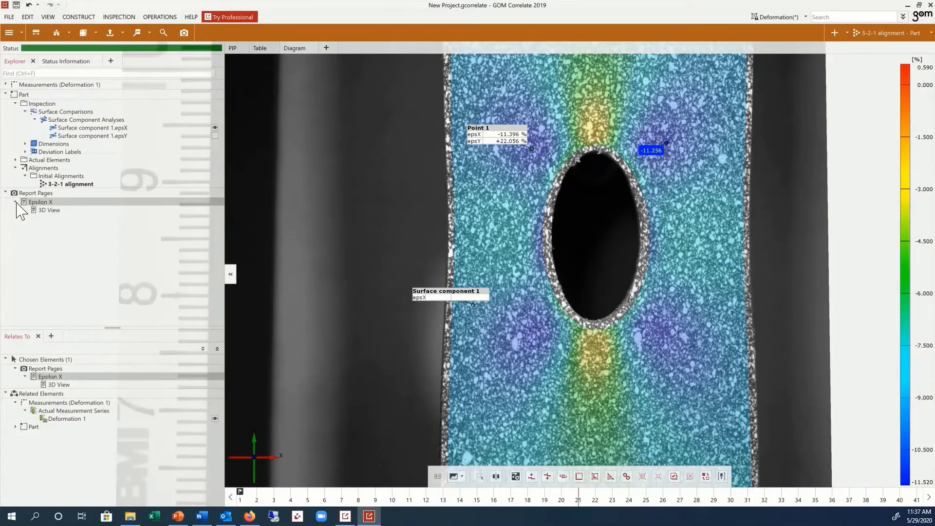
{"action": "left_click", "coordinate": [51, 211]}
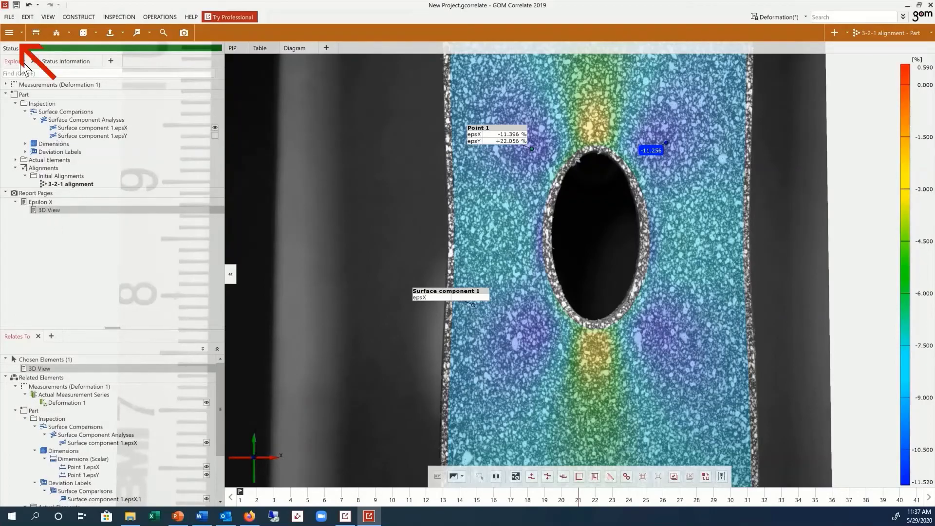
Export the Epsilon X report page as a PNG from the Report workspace.
{"action": "left_click", "coordinate": [9, 32]}
{"action": "left_click", "coordinate": [25, 84]}
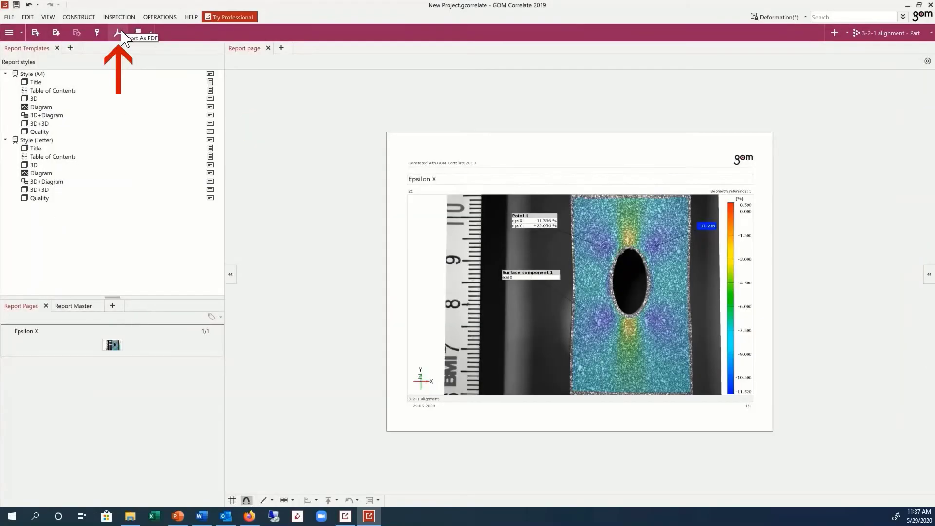
{"action": "right_click", "coordinate": [157, 338]}
{"action": "mouse_move", "coordinate": [211, 392]}
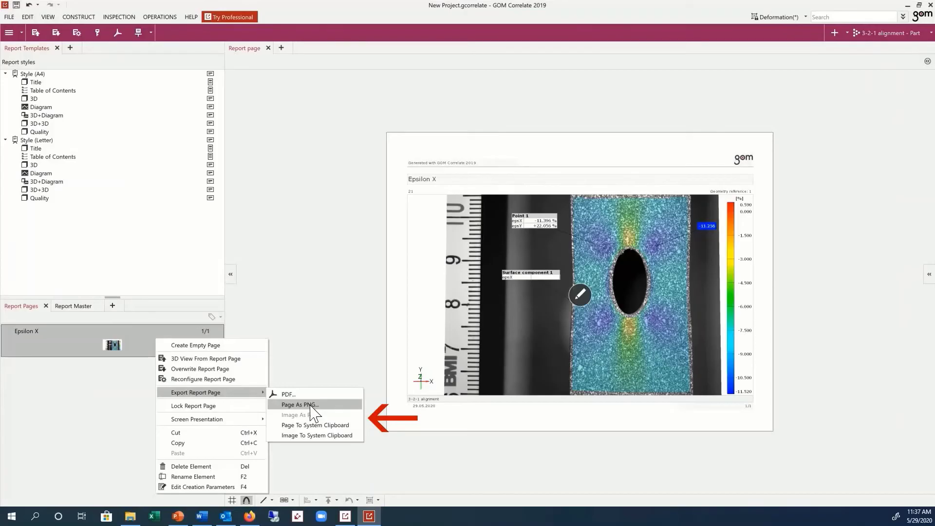
{"action": "left_click", "coordinate": [323, 287]}
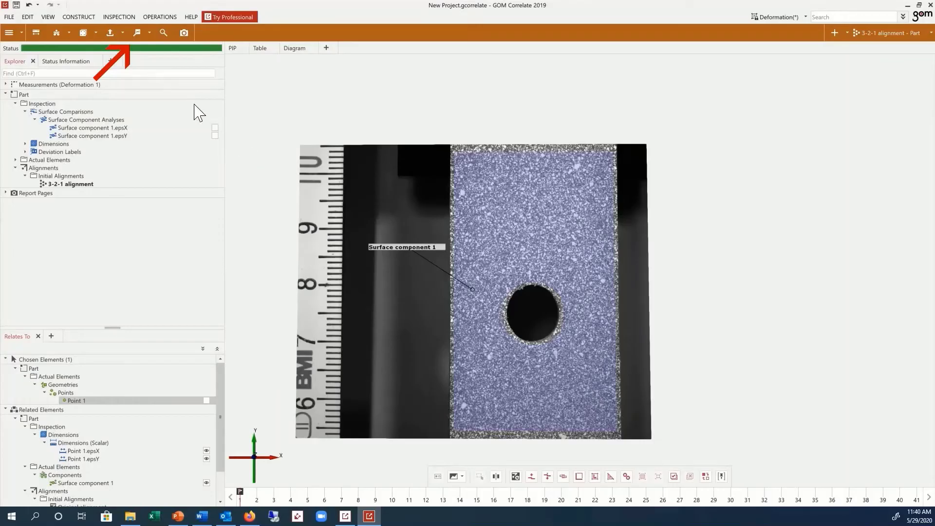
Create Section 1 as a vertical line from the specimen's top edge down through the hole.
{"action": "left_click", "coordinate": [149, 33]}
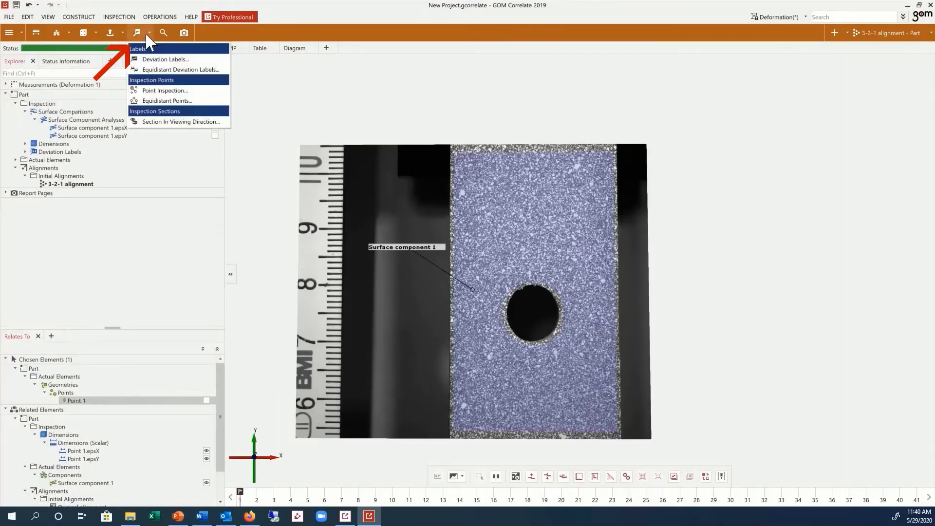
{"action": "left_click", "coordinate": [167, 122]}
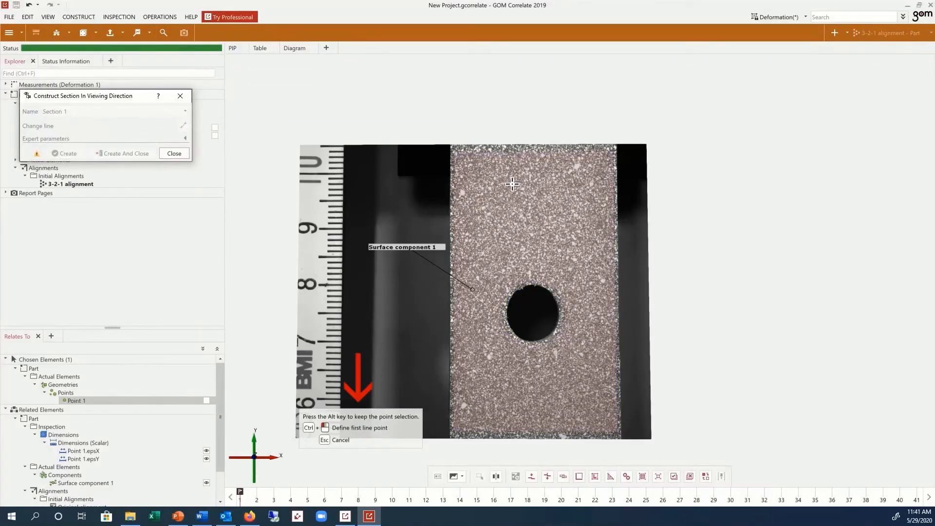
{"action": "left_click", "coordinate": [535, 156], "text": "ctrl"}
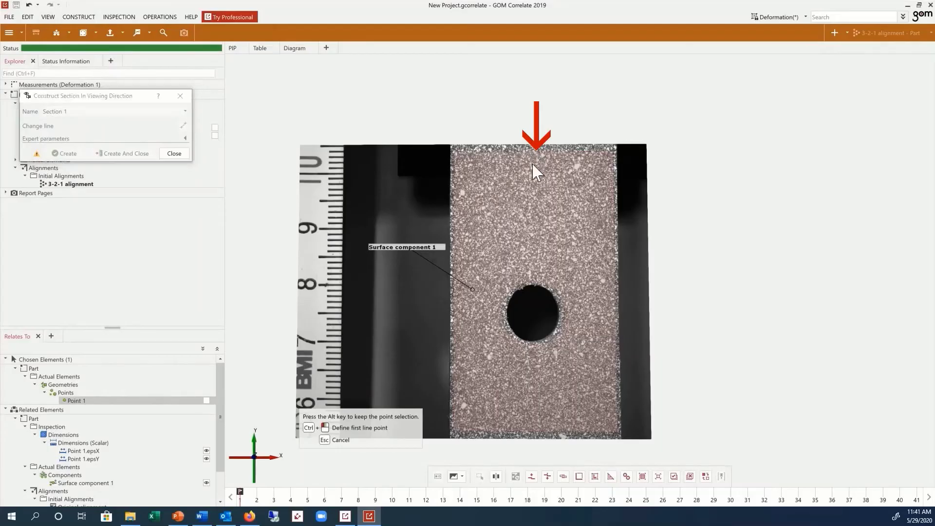
{"action": "left_click", "coordinate": [534, 362], "text": "ctrl"}
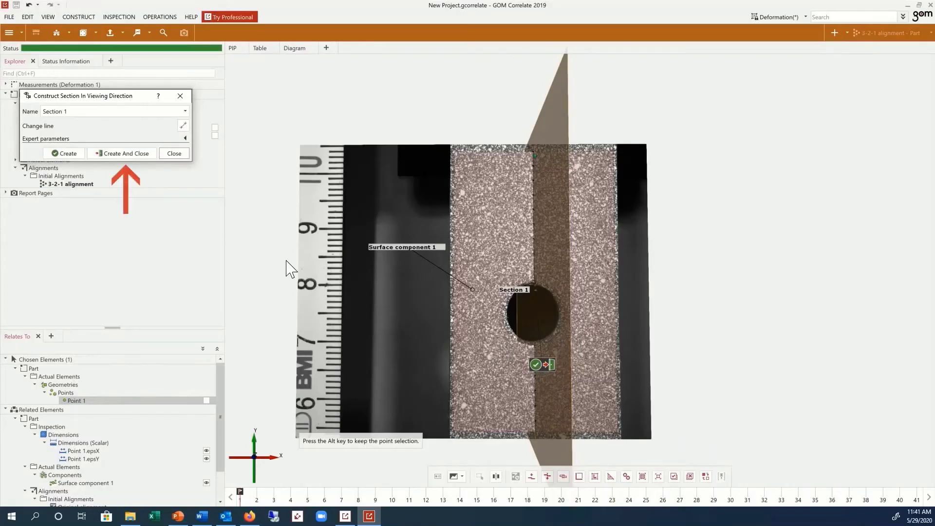
{"action": "left_click", "coordinate": [141, 154]}
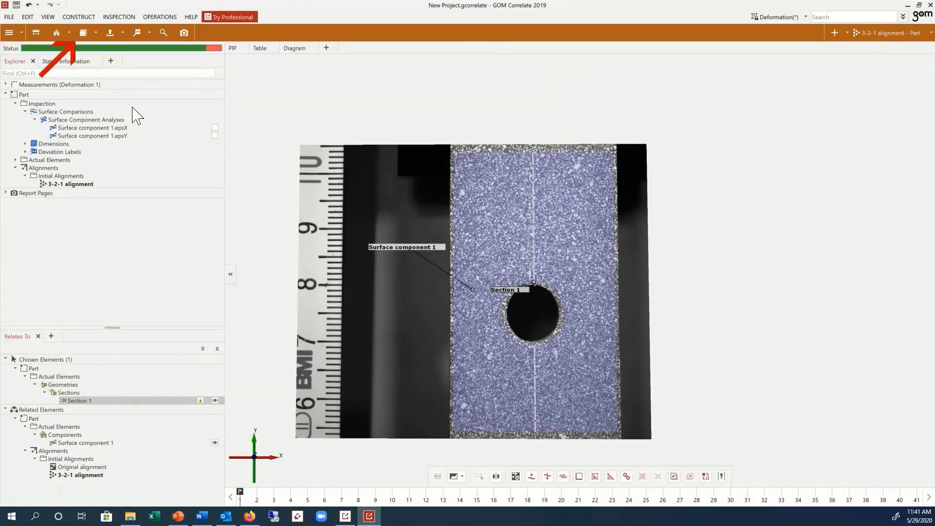
Add an Epsilon (Y) strain check to Section 1.
{"action": "left_click", "coordinate": [97, 33]}
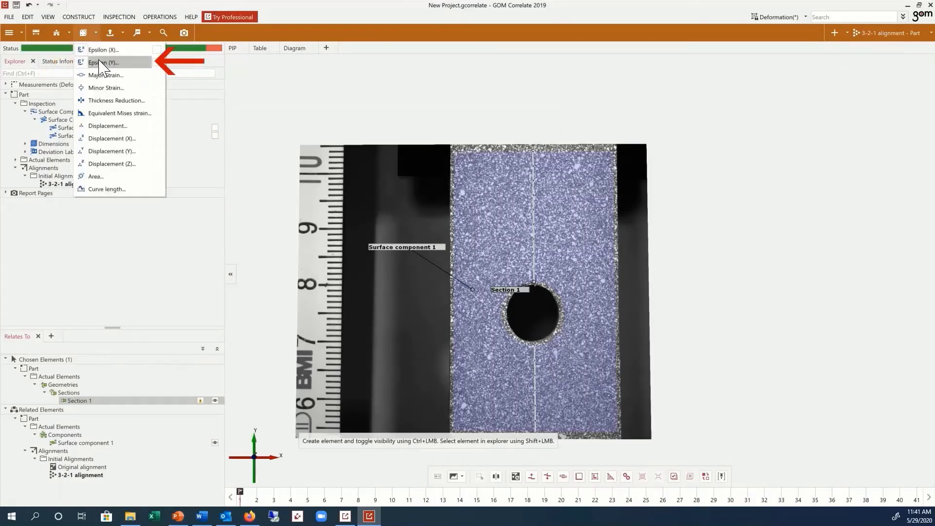
{"action": "left_click", "coordinate": [100, 65]}
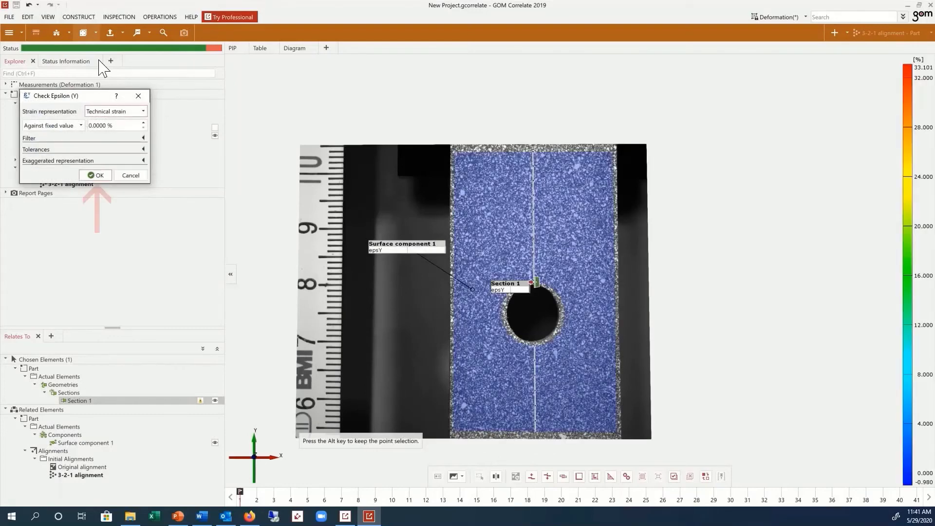
{"action": "left_click", "coordinate": [97, 176]}
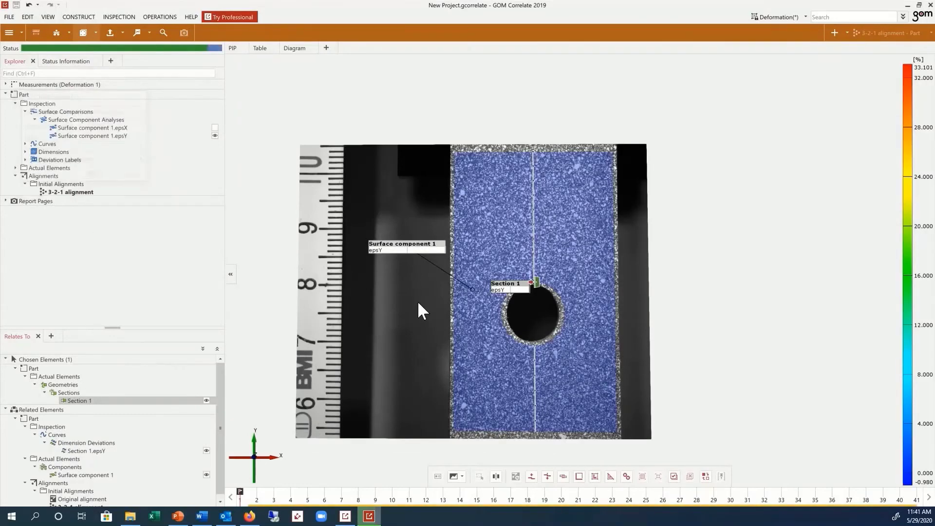
Hide the Surface component 1.epsY colouring and move the Section 1 label to the upper right.
{"action": "left_click", "coordinate": [417, 249]}
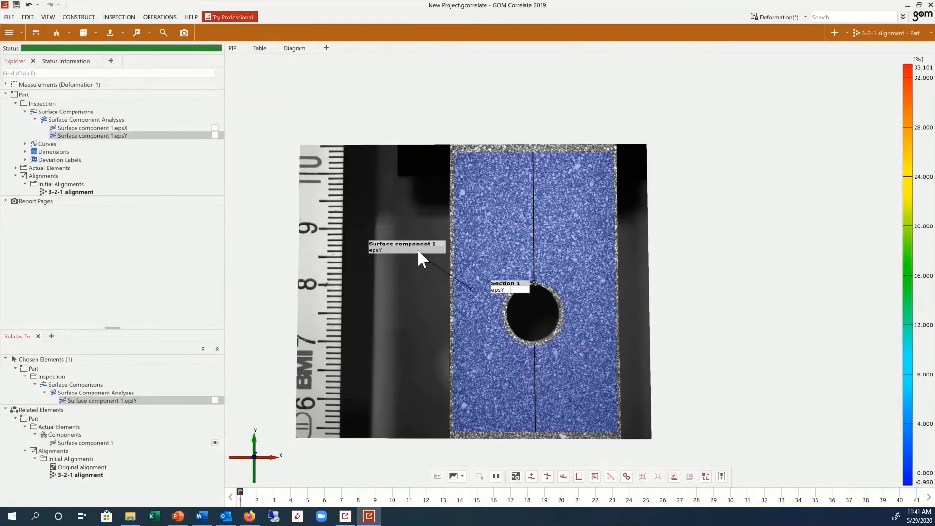
{"action": "key", "text": "v"}
{"action": "left_click_drag", "start_coordinate": [509, 292], "coordinate": [703, 201]}
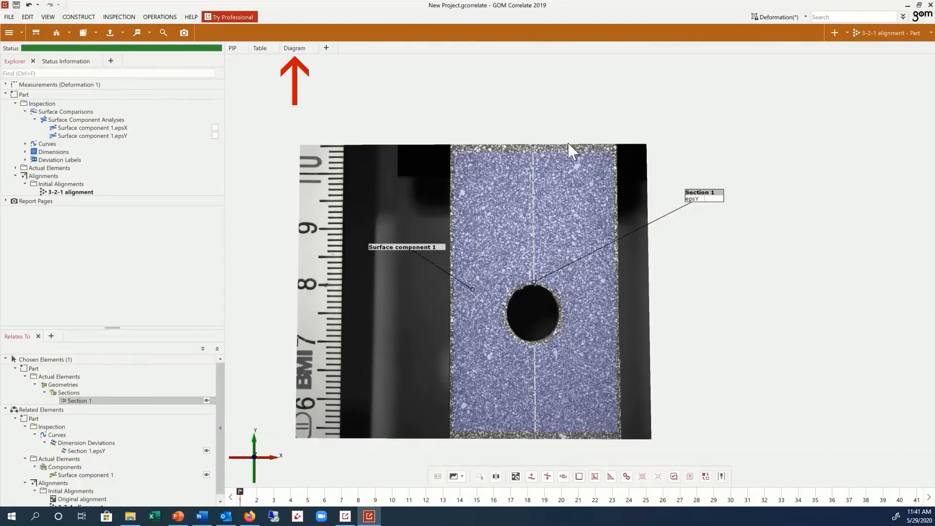
Show the Section 1 epsY diagram across loading stages, then bring up the CONSTRUCT > Section choices.
{"action": "left_click", "coordinate": [296, 49]}
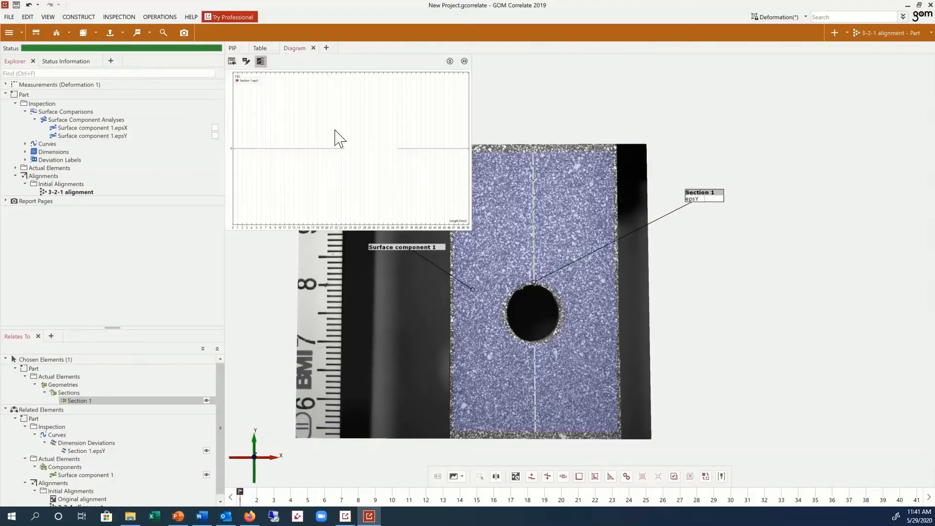
{"action": "mouse_move", "coordinate": [280, 501]}
{"action": "left_mouse_down"}
{"action": "mouse_move", "coordinate": [852, 486]}
{"action": "mouse_move", "coordinate": [893, 494]}
{"action": "mouse_move", "coordinate": [626, 496]}
{"action": "mouse_move", "coordinate": [313, 477]}
{"action": "mouse_move", "coordinate": [222, 487]}
{"action": "left_mouse_up"}
{"action": "left_click", "coordinate": [78, 16]}
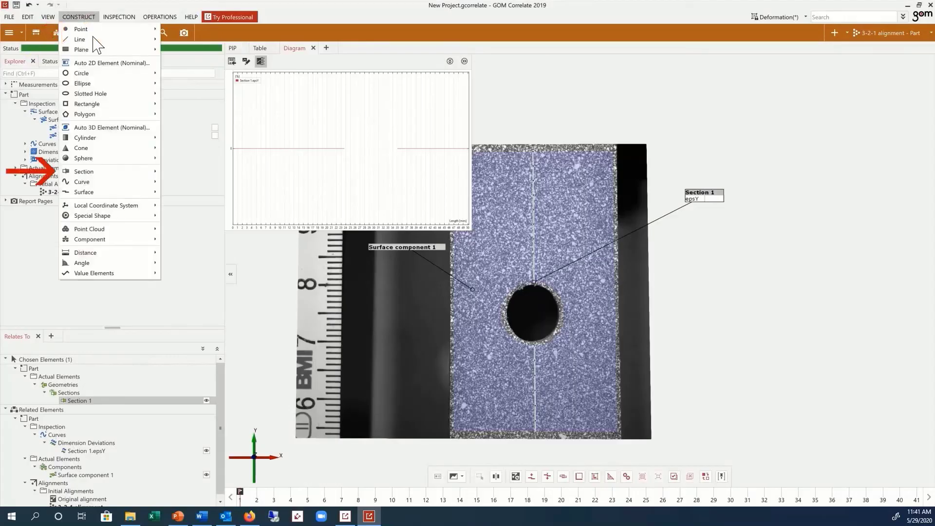
{"action": "mouse_move", "coordinate": [116, 173]}
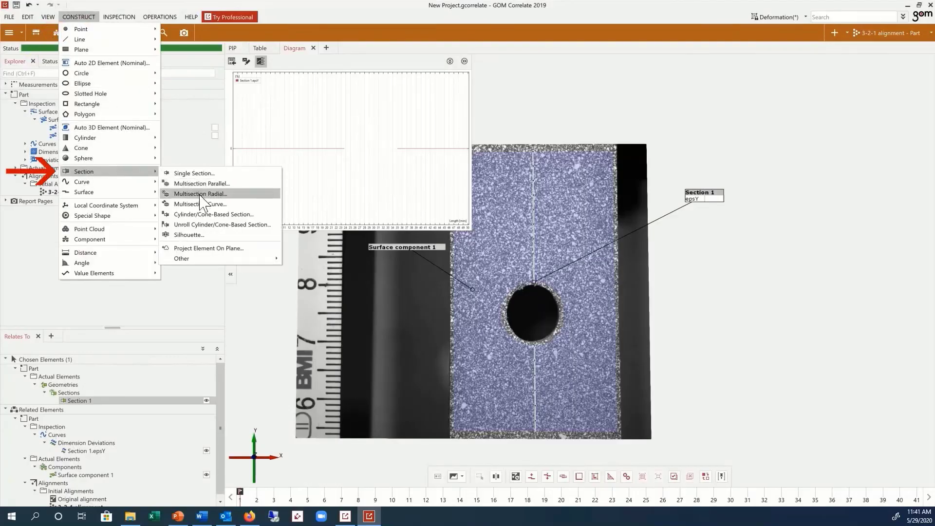